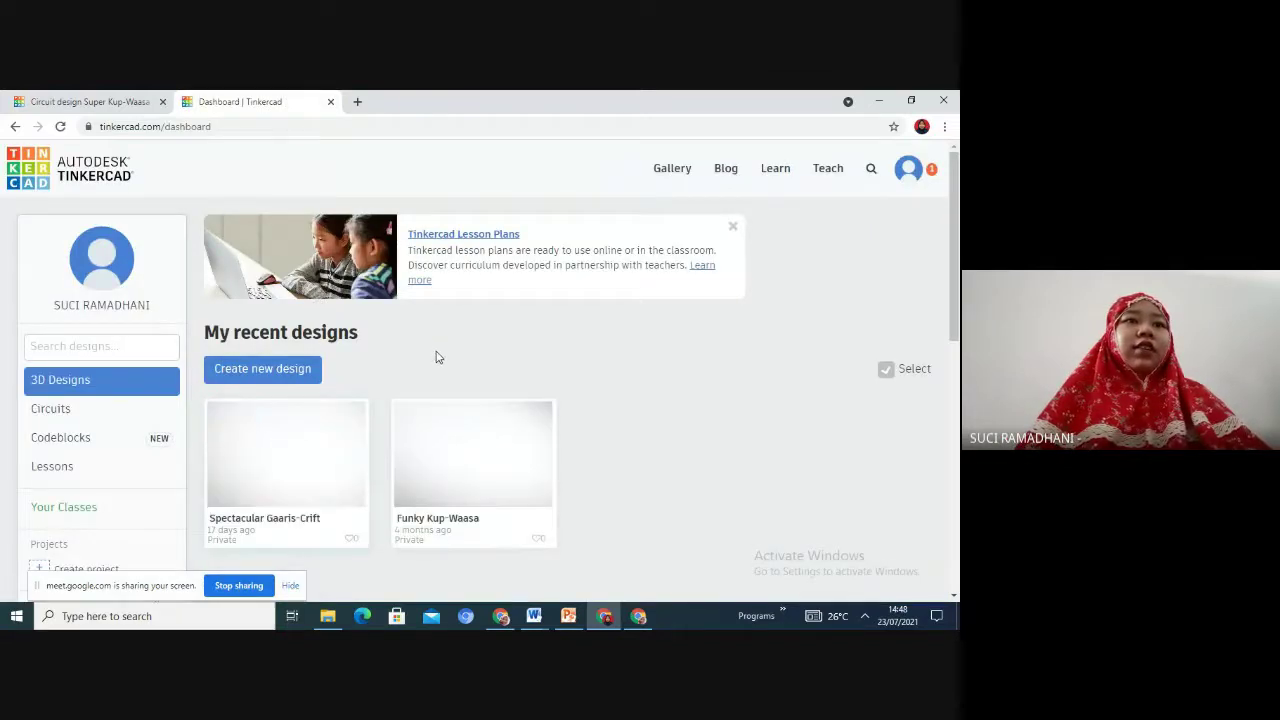
Create a new circuit in the Circuits section and list all components in its library.
left_click(80, 416)
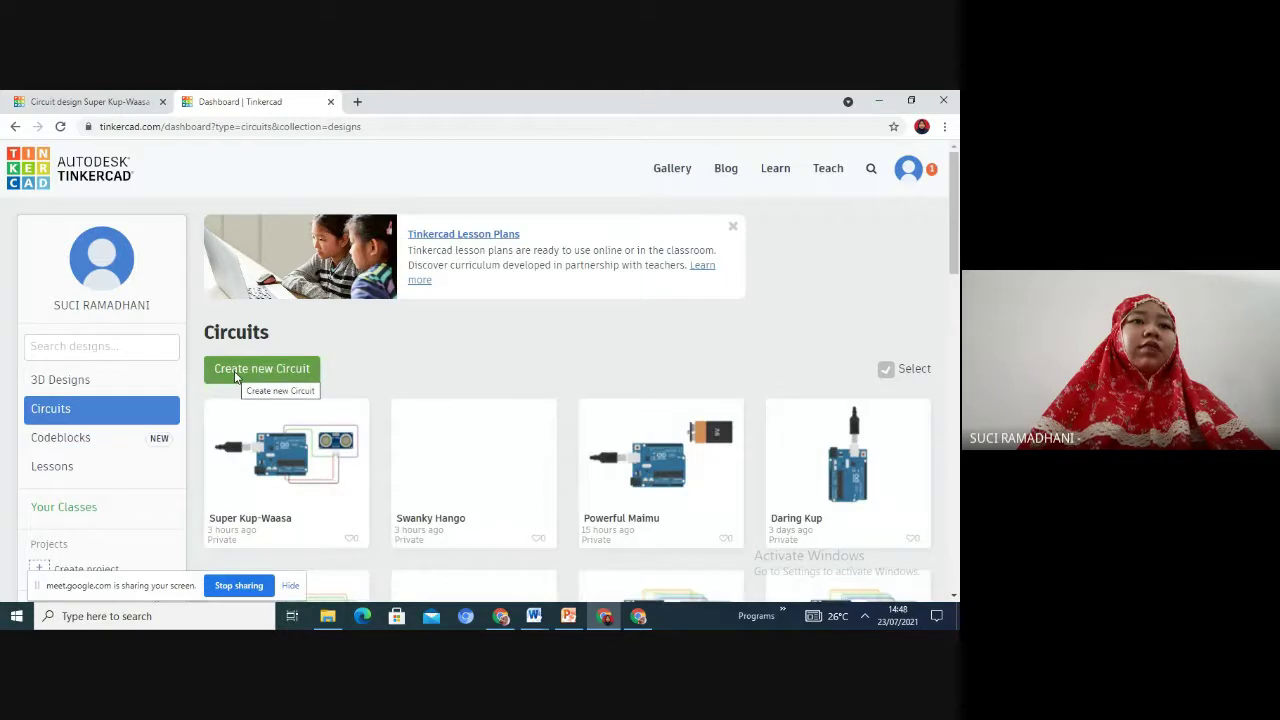
left_click(236, 377)
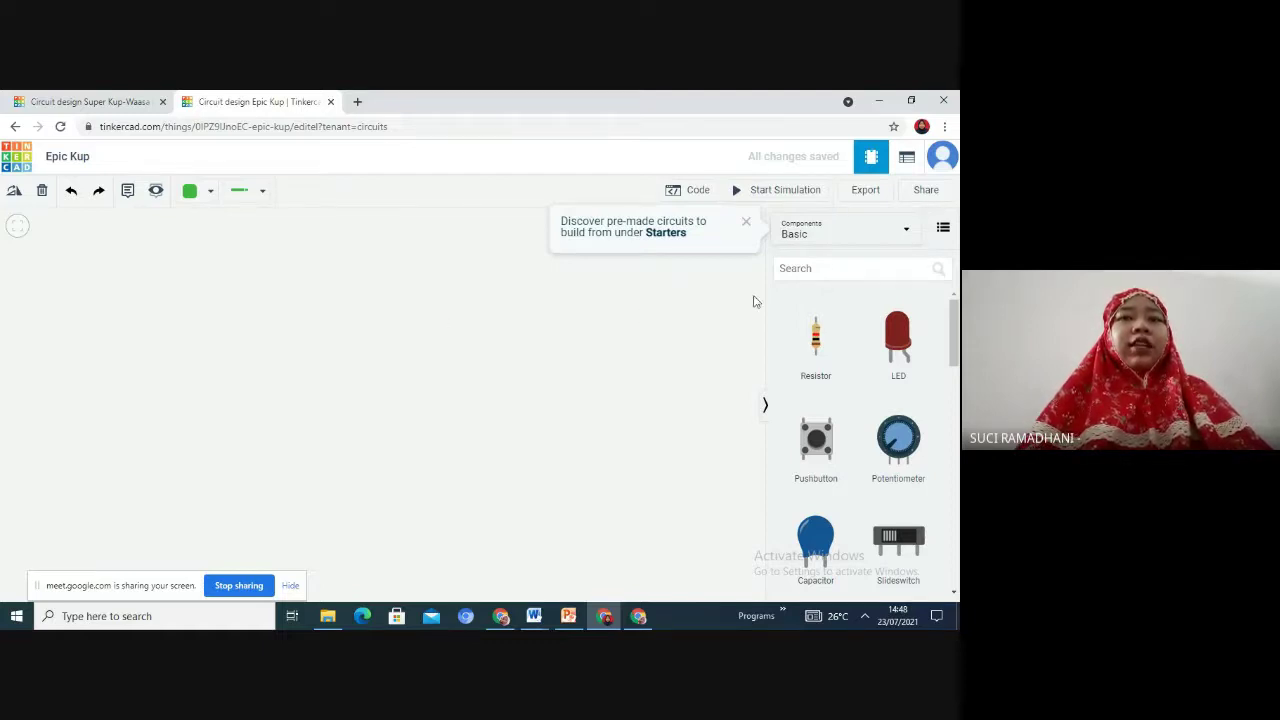
left_click(903, 233)
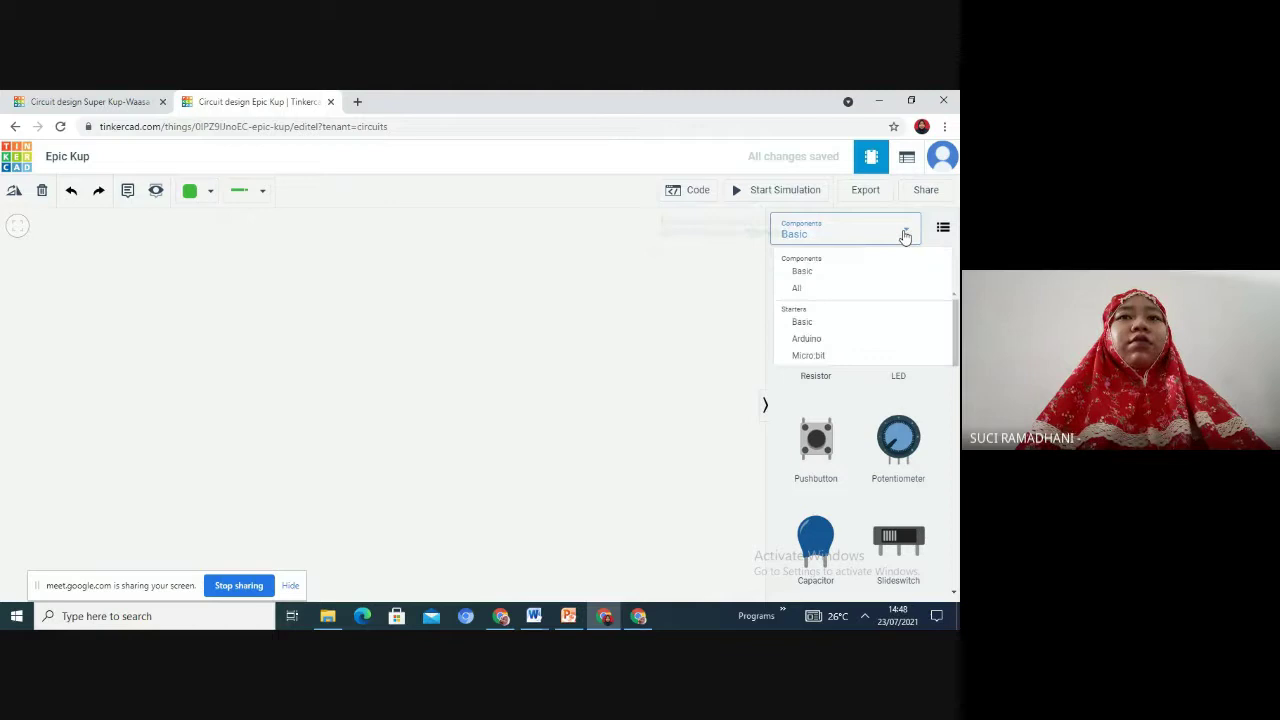
left_click(883, 291)
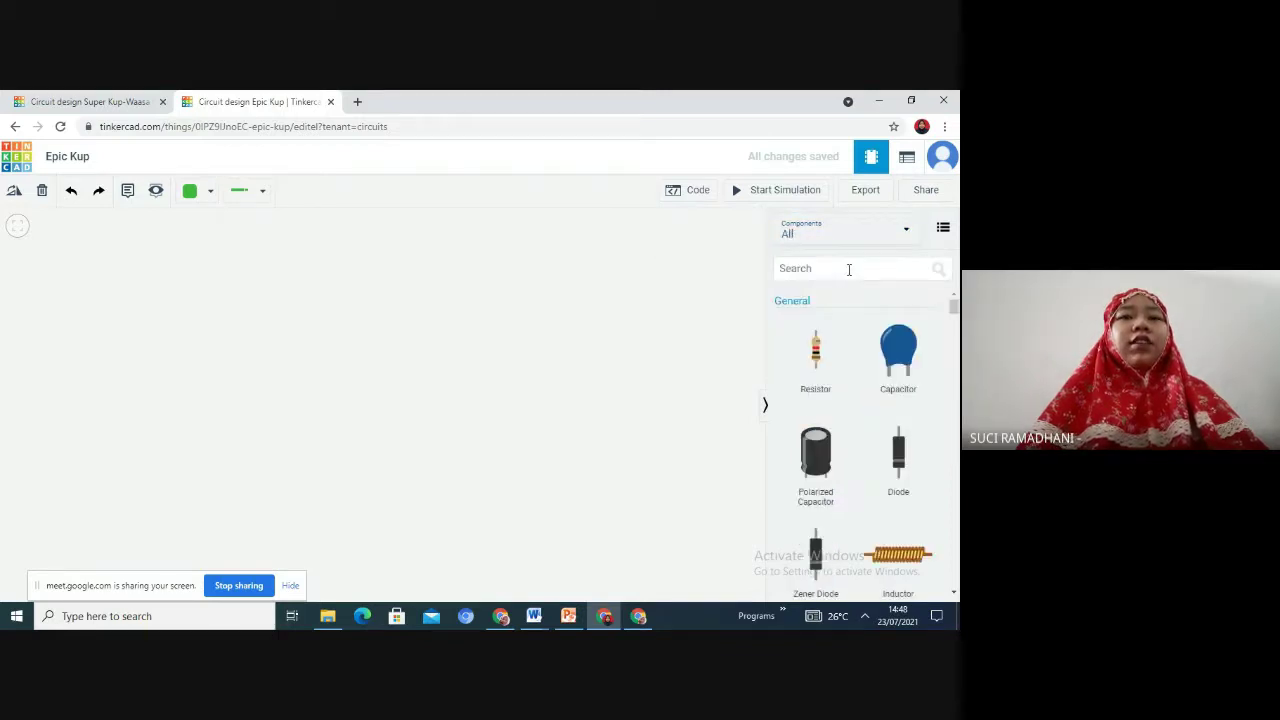
Search the component library for ARDUINO and place an Arduino Uno R3 in the middle of the workplane.
left_click(848, 269)
type("AR")
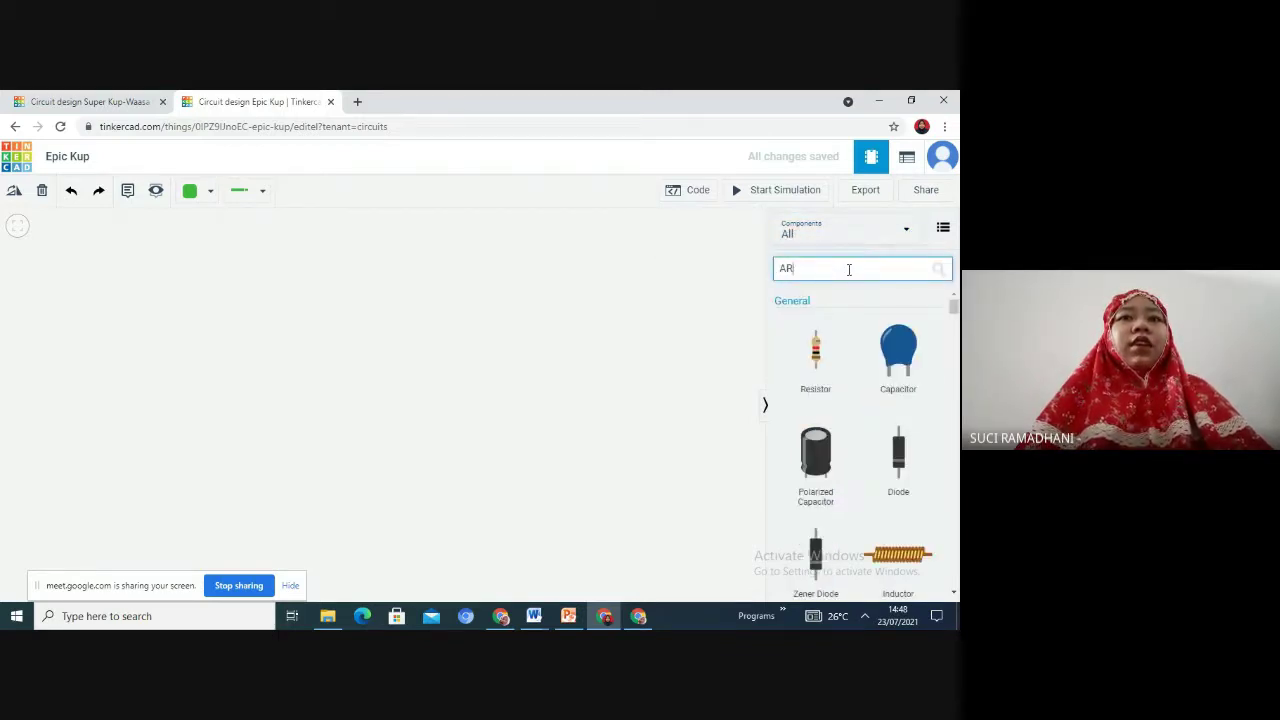
type("DIO")
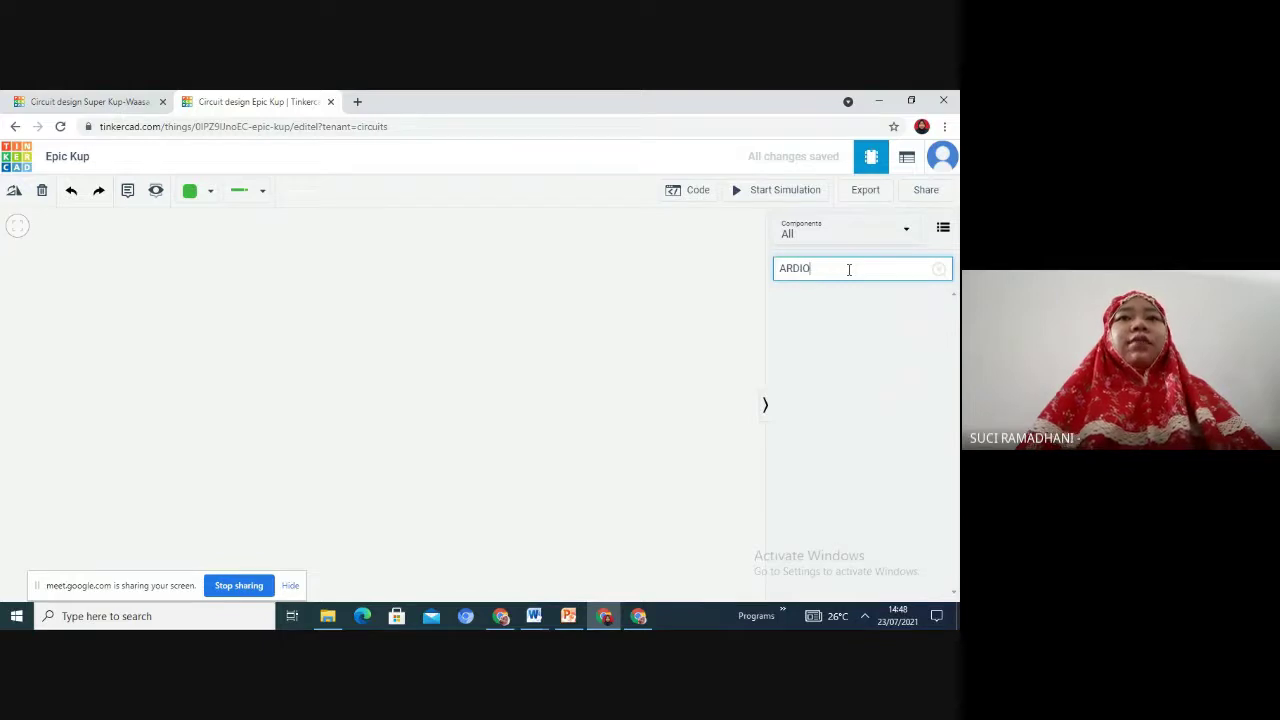
key("BackSpace")
key("BackSpace")
type("UINO")
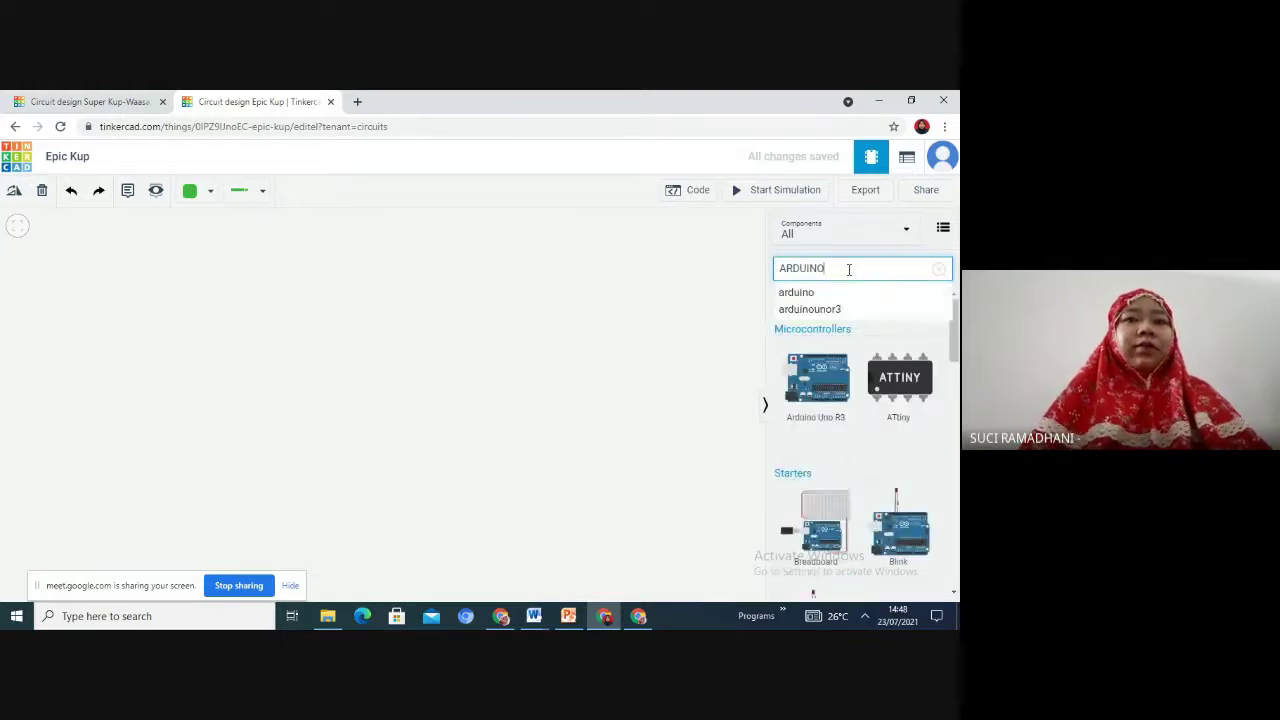
key("Return")
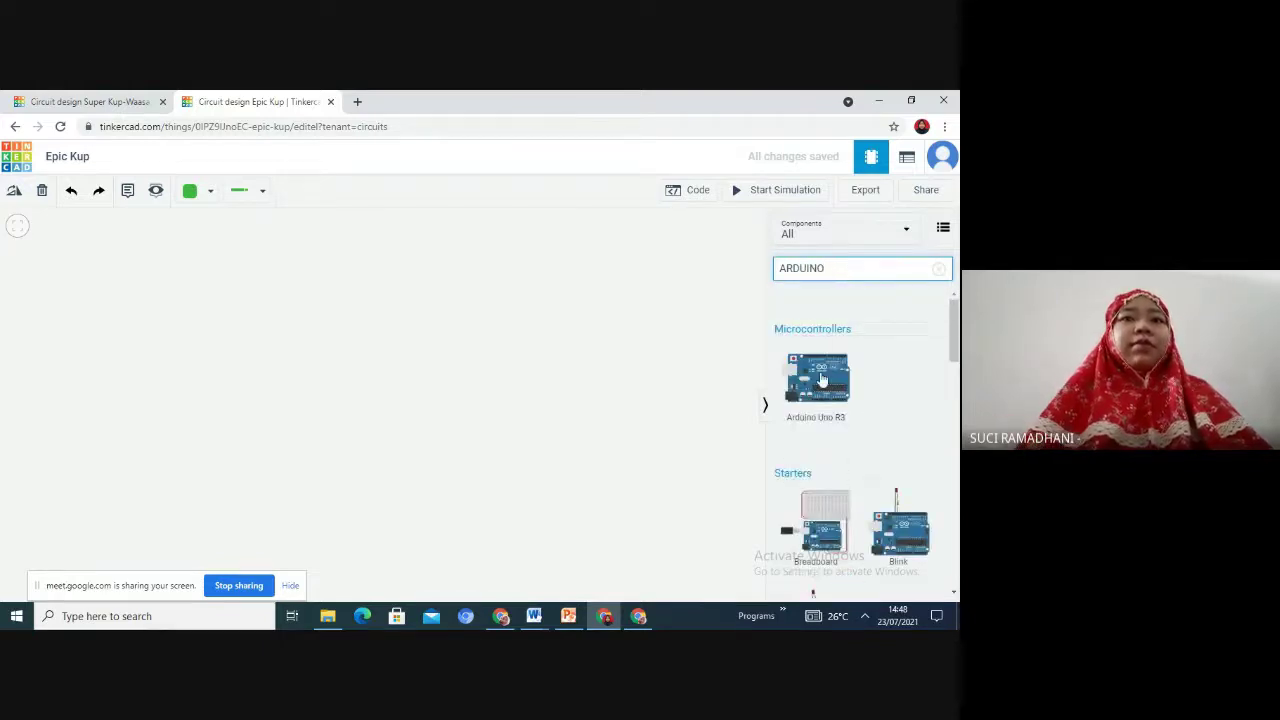
left_click(398, 388)
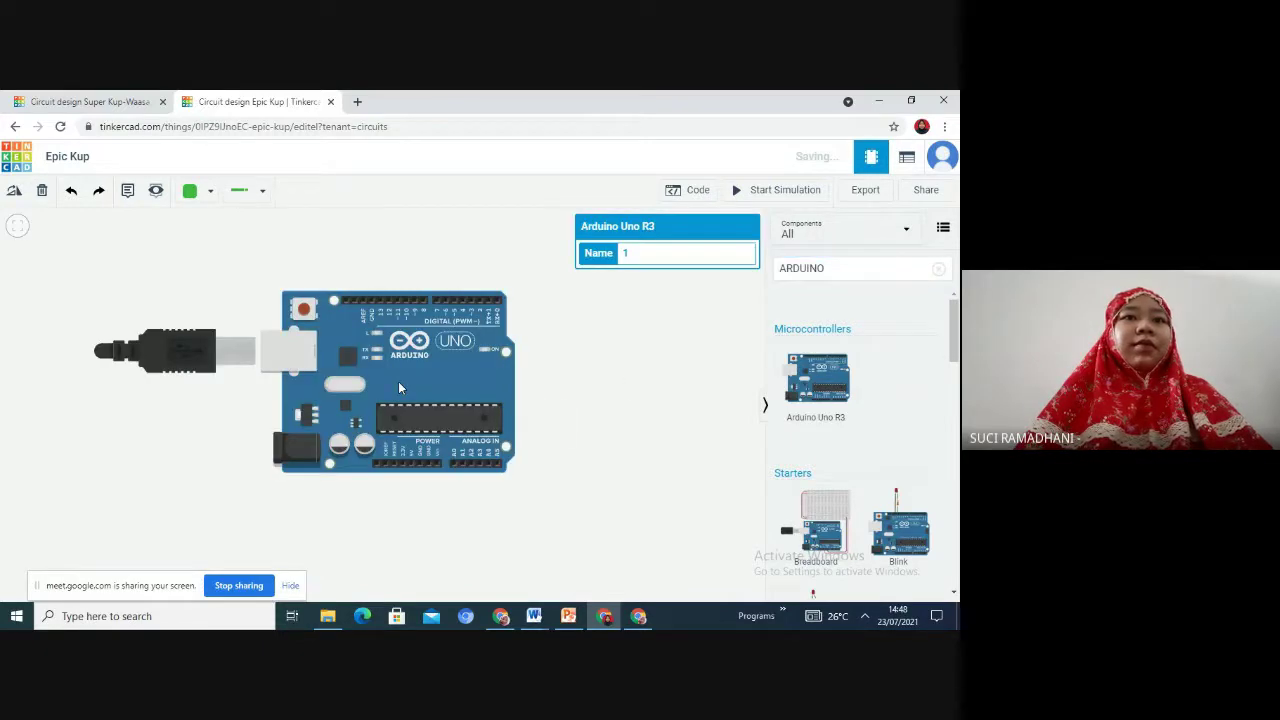
left_click(566, 374)
Examine the wiring in the Super Kup-Waasa reference circuit with its code hidden, and return to the new circuit.
left_click(110, 101)
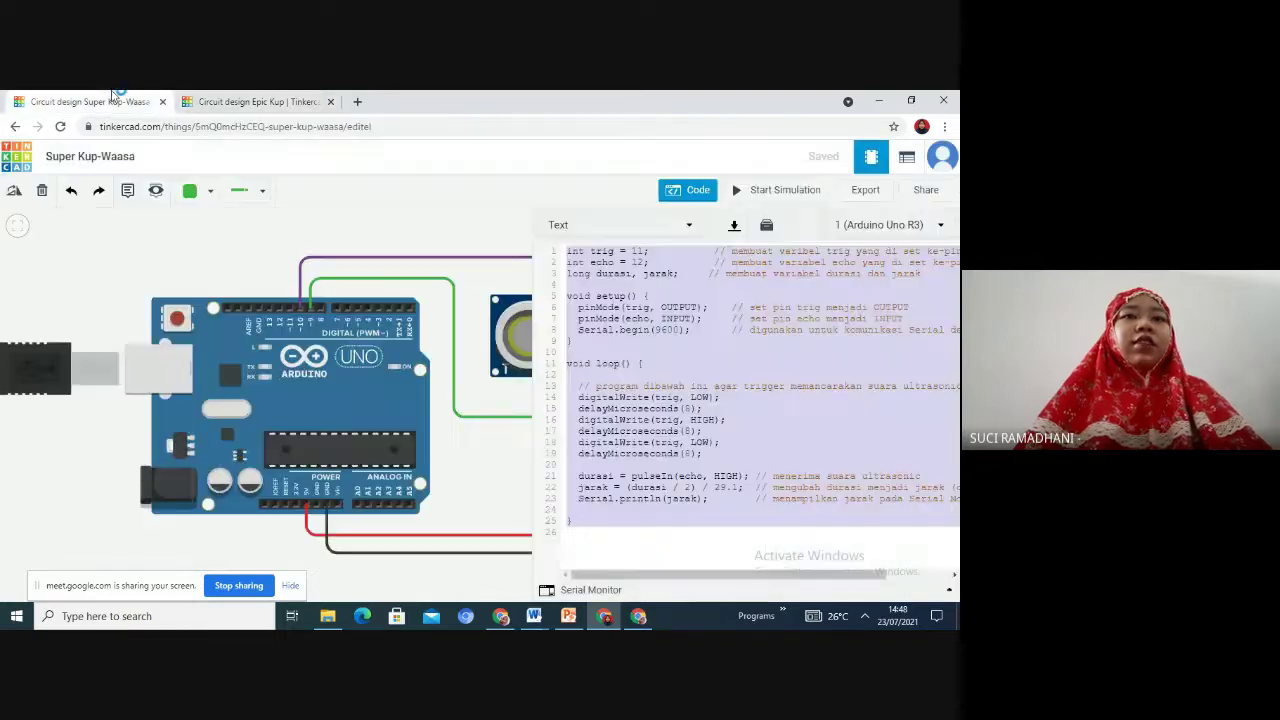
left_click(688, 189)
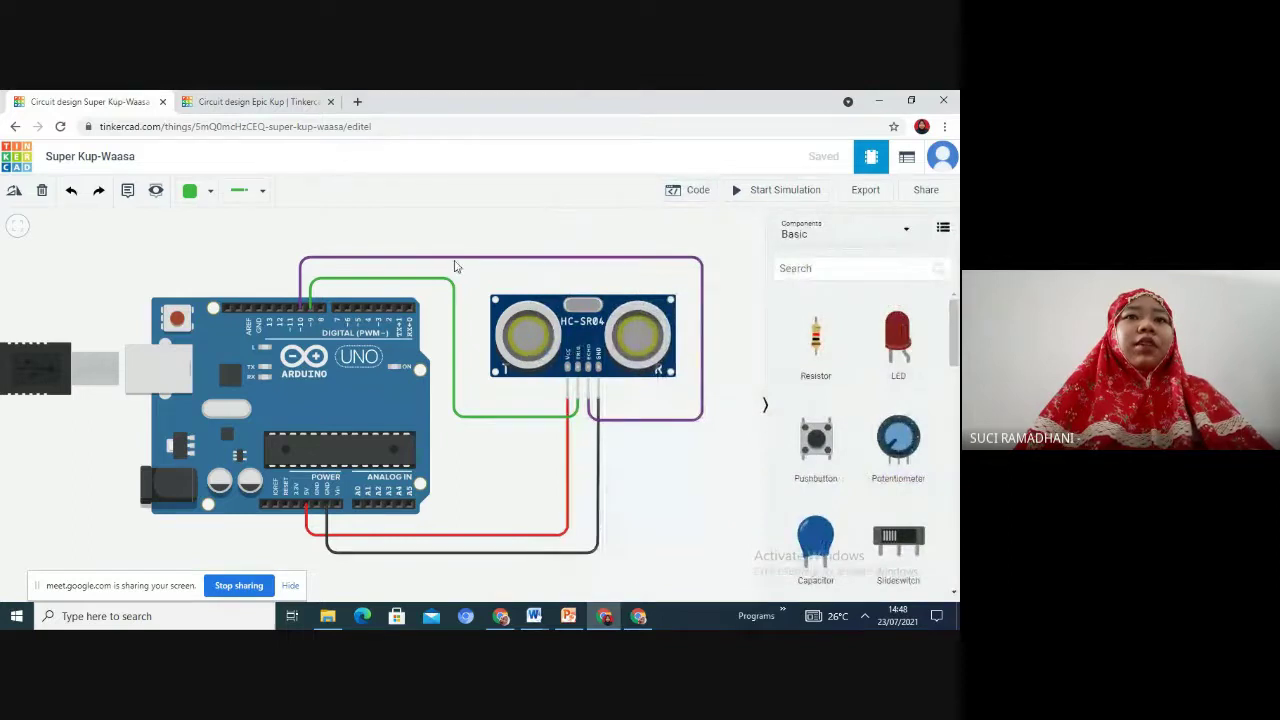
left_click(252, 101)
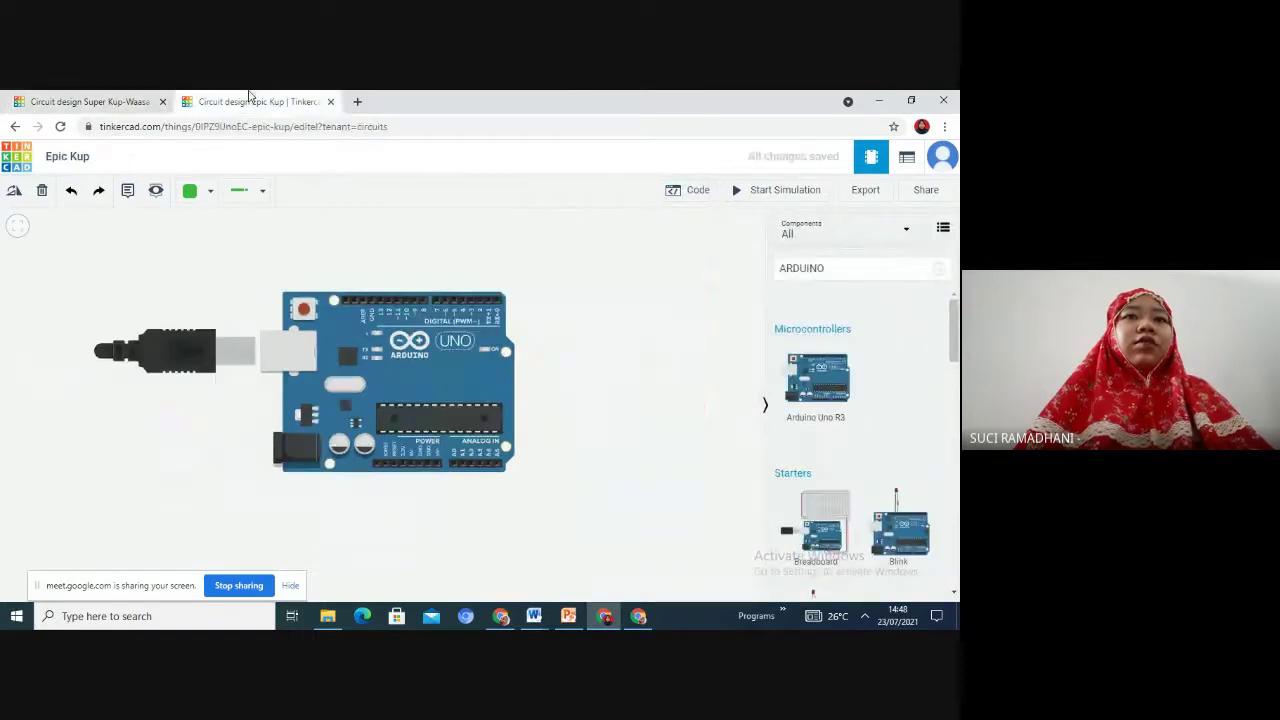
Clear the ARDUINO search so the full component library is listed.
left_click(846, 265)
key("BackSpace")
key("BackSpace")
key("BackSpace")
key("BackSpace")
key("BackSpace")
key("BackSpace")
key("BackSpace")
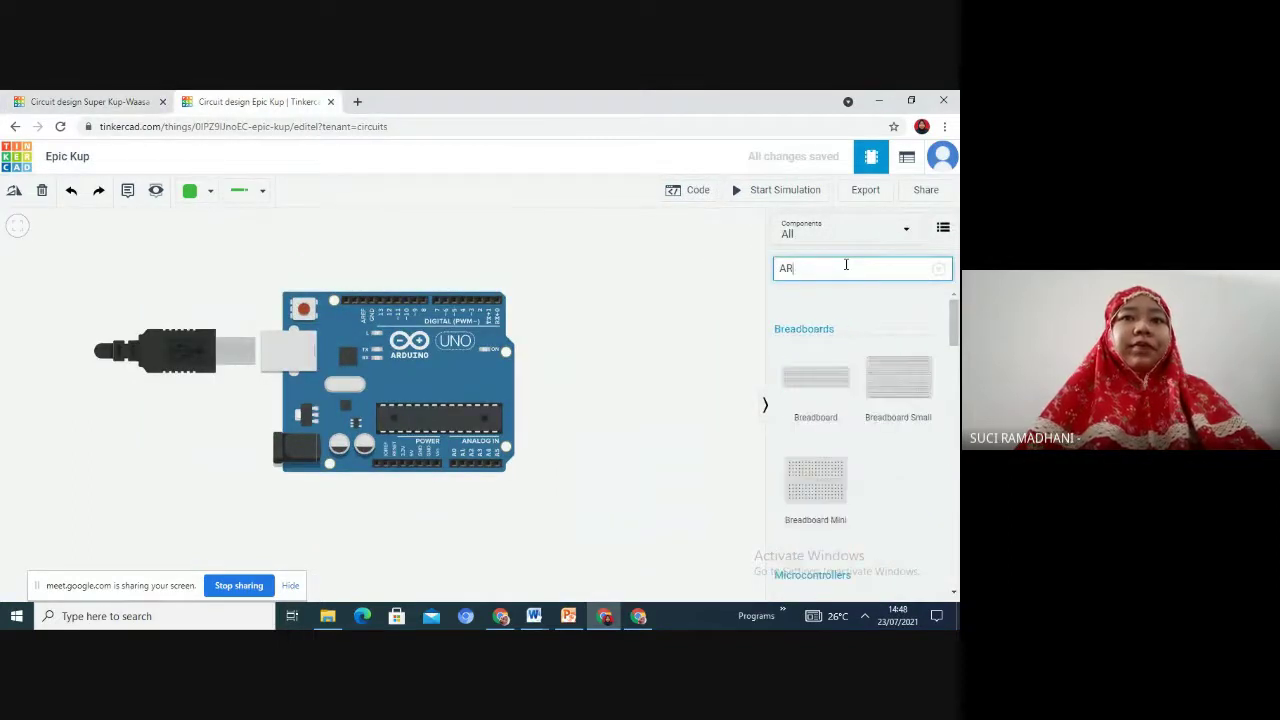
type("hc")
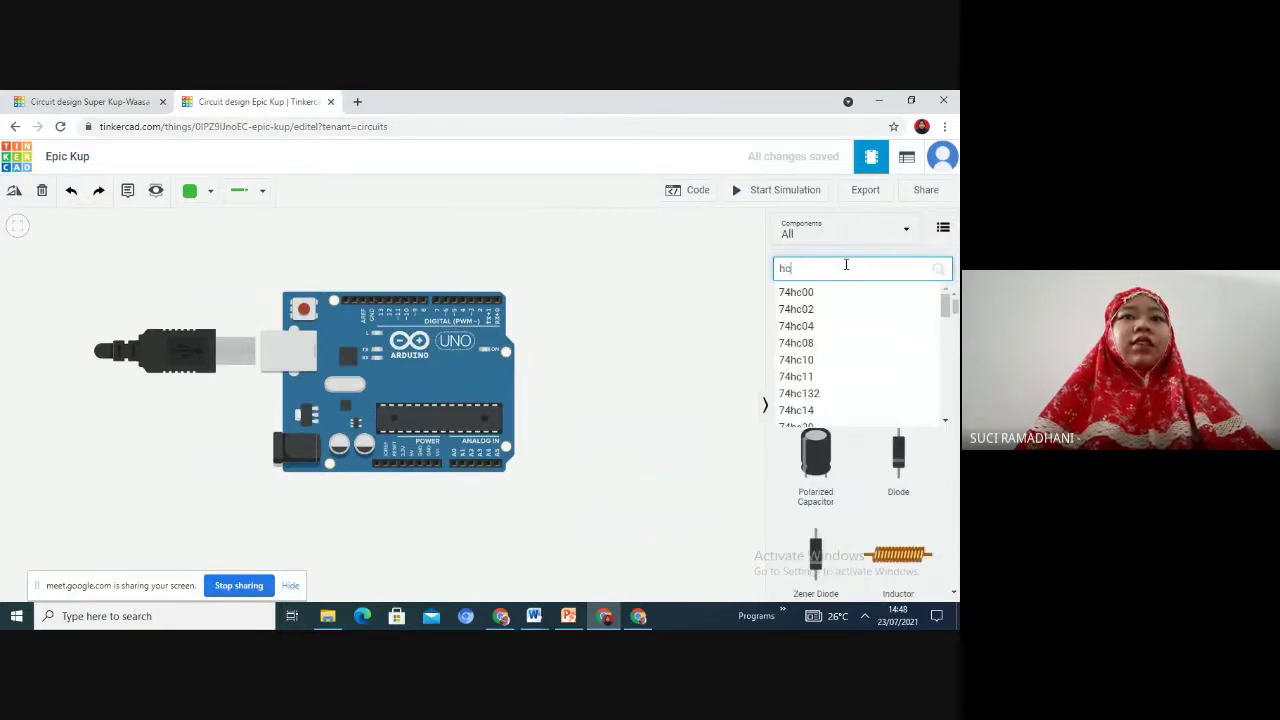
key("BackSpace")
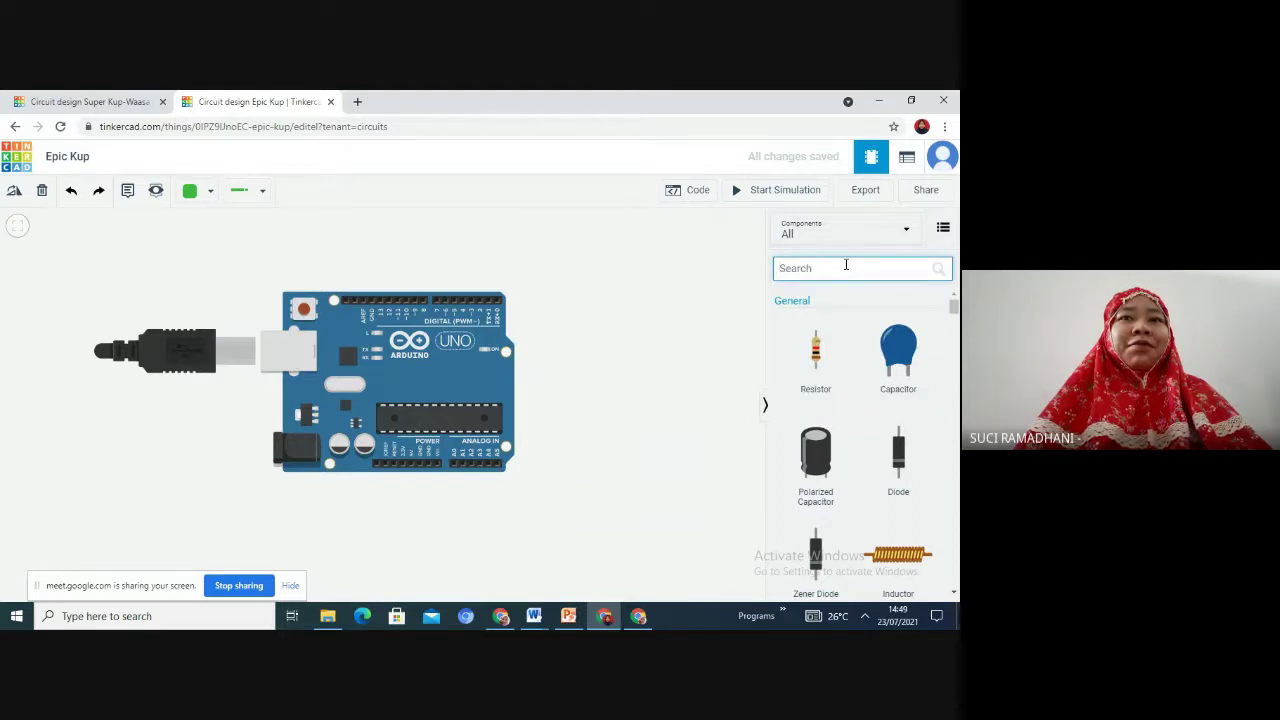
type("H")
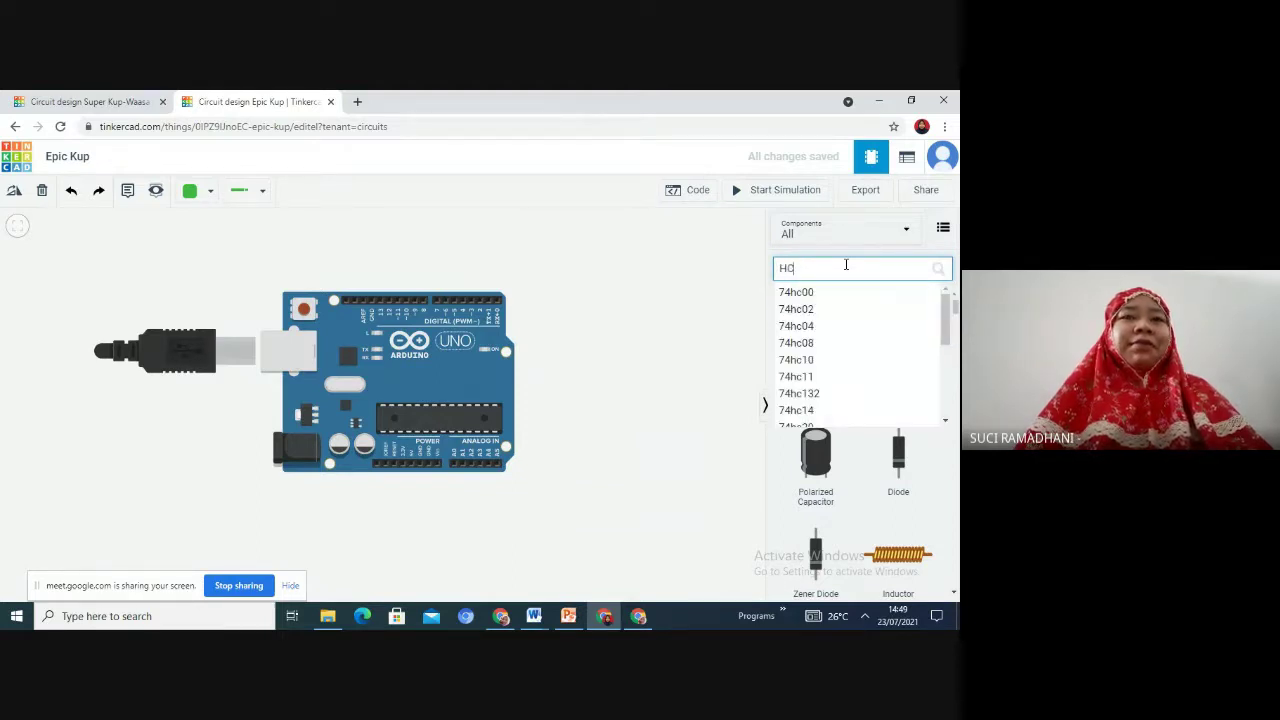
key("BackSpace")
type("SENS")
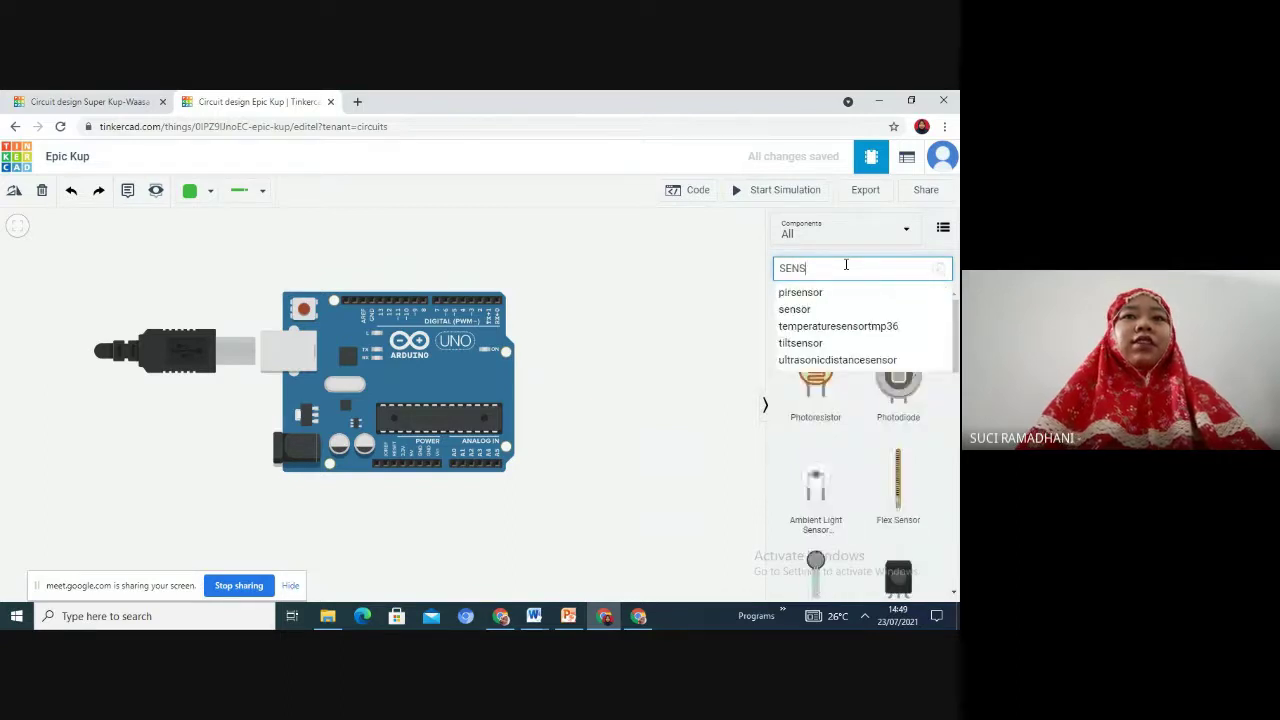
type("OR UL")
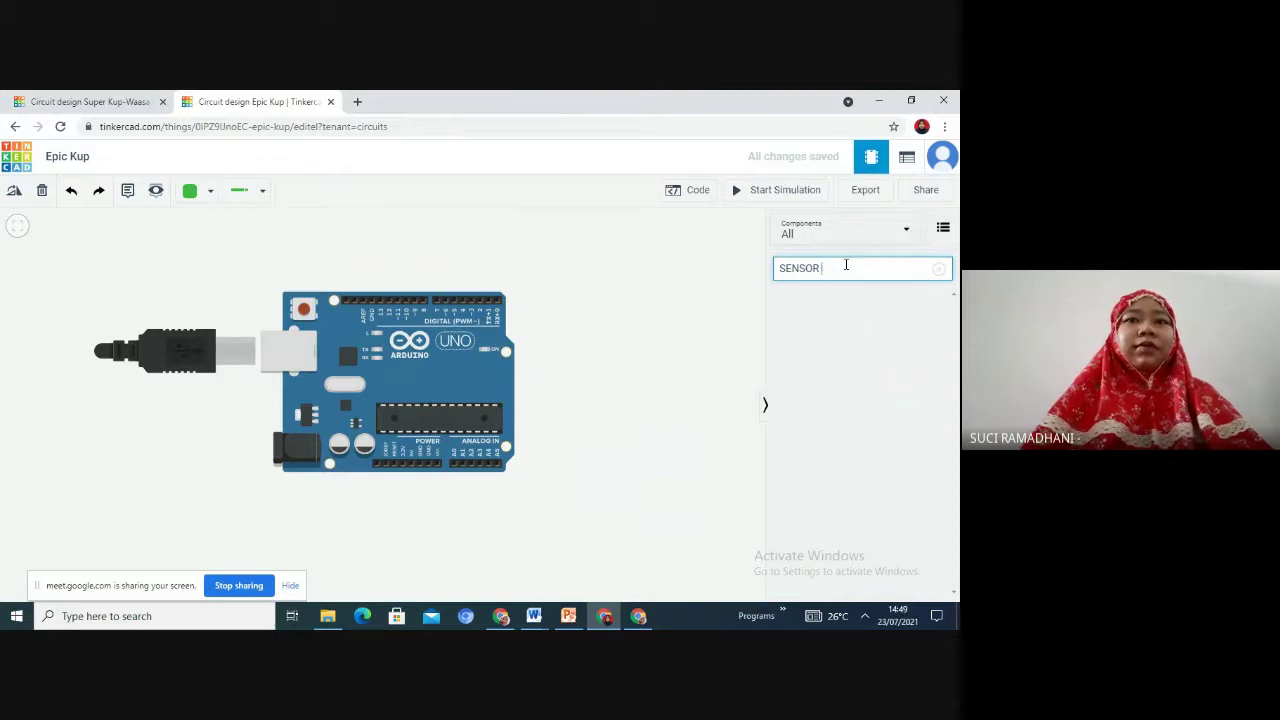
key("BackSpace")
key("BackSpace")
key("BackSpace")
key("BackSpace")
key("BackSpace")
key("BackSpace")
key("BackSpace")
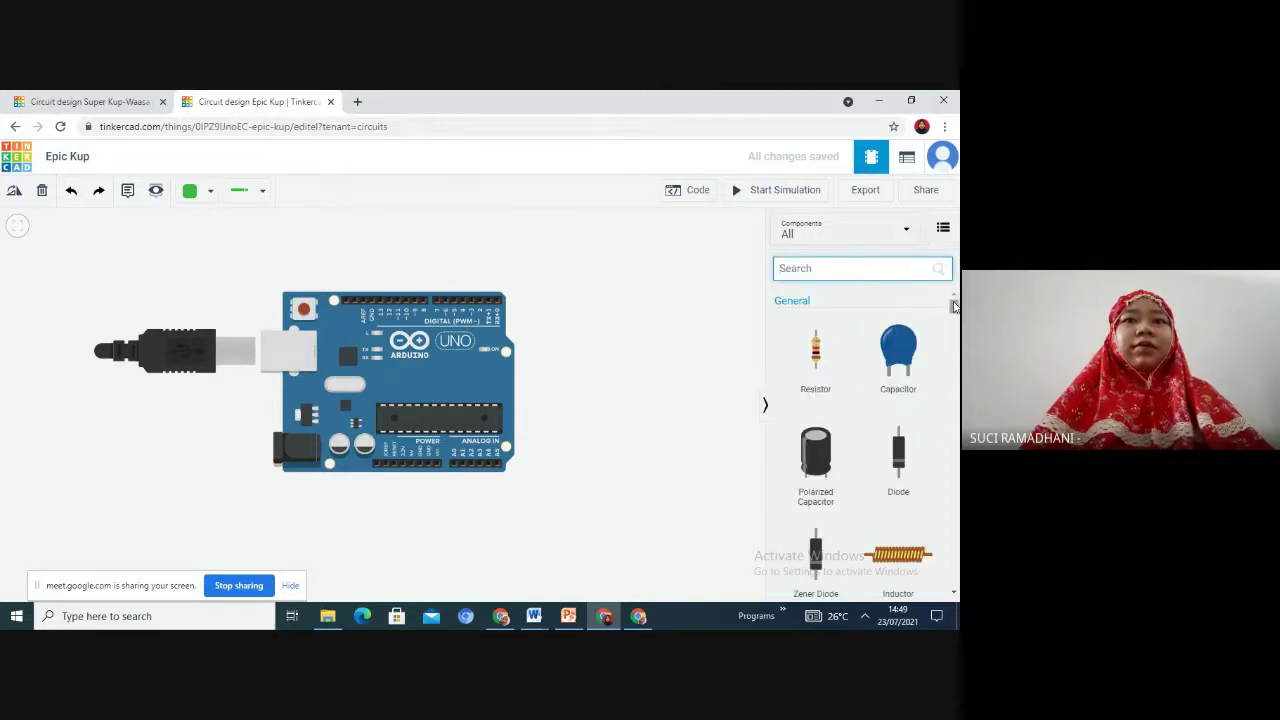
Find the HC-SR04 Ultrasonic Distance Sensor in the component library and place it to the right of the Arduino.
left_click_drag(954, 307, 954, 340)
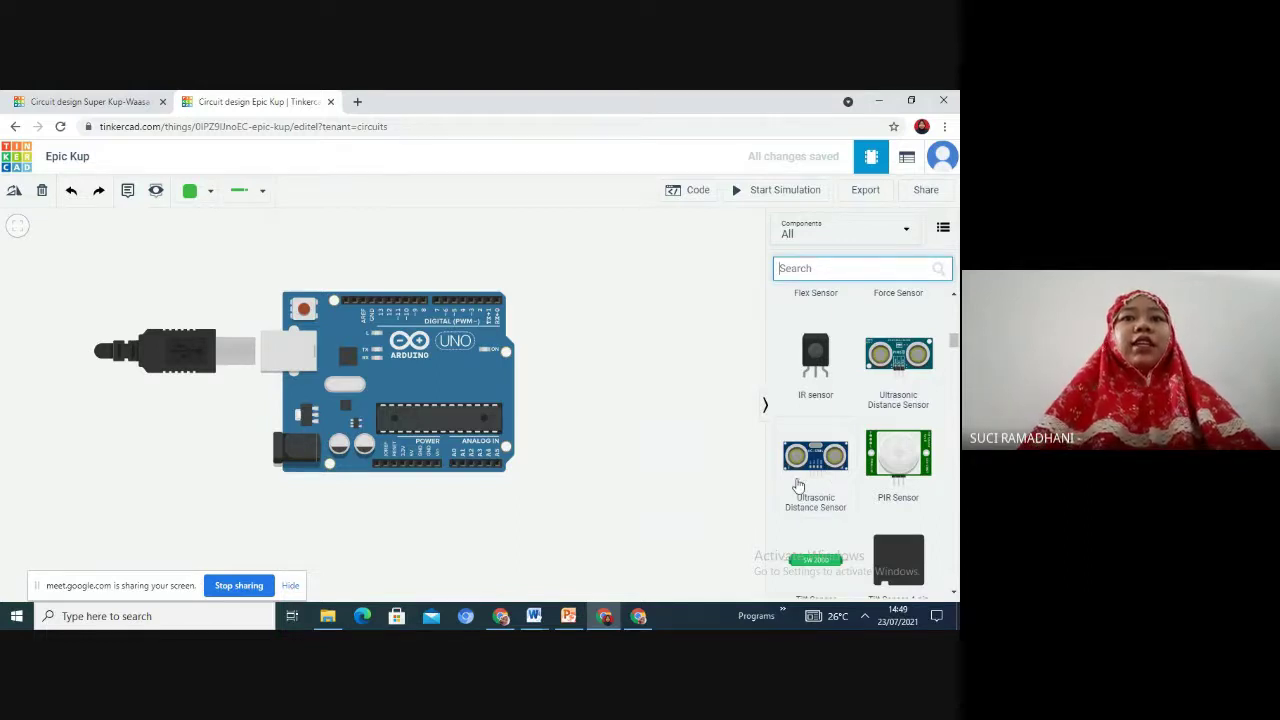
left_click_drag(822, 460, 634, 343)
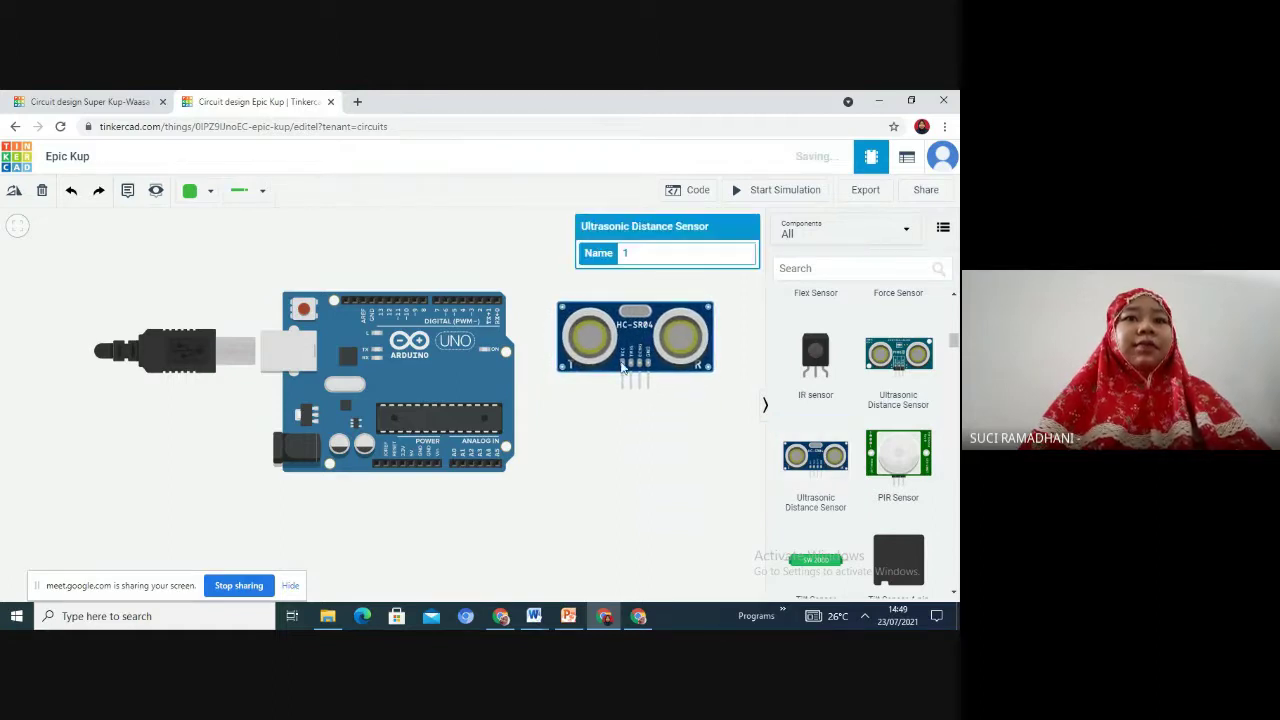
left_click(561, 416)
Move the Arduino Uno and the ultrasonic sensor further left, leaving a gap between them for wiring.
left_click_drag(468, 385, 401, 380)
left_click(628, 340)
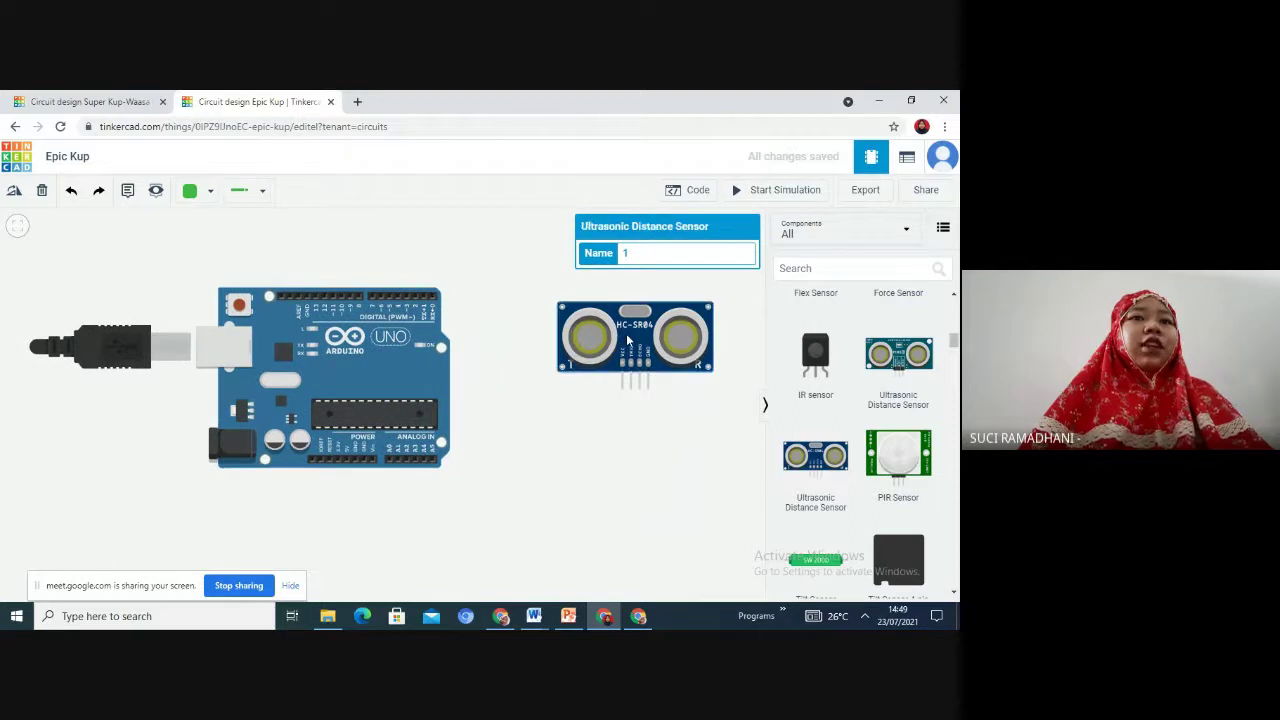
left_click_drag(628, 340, 594, 340)
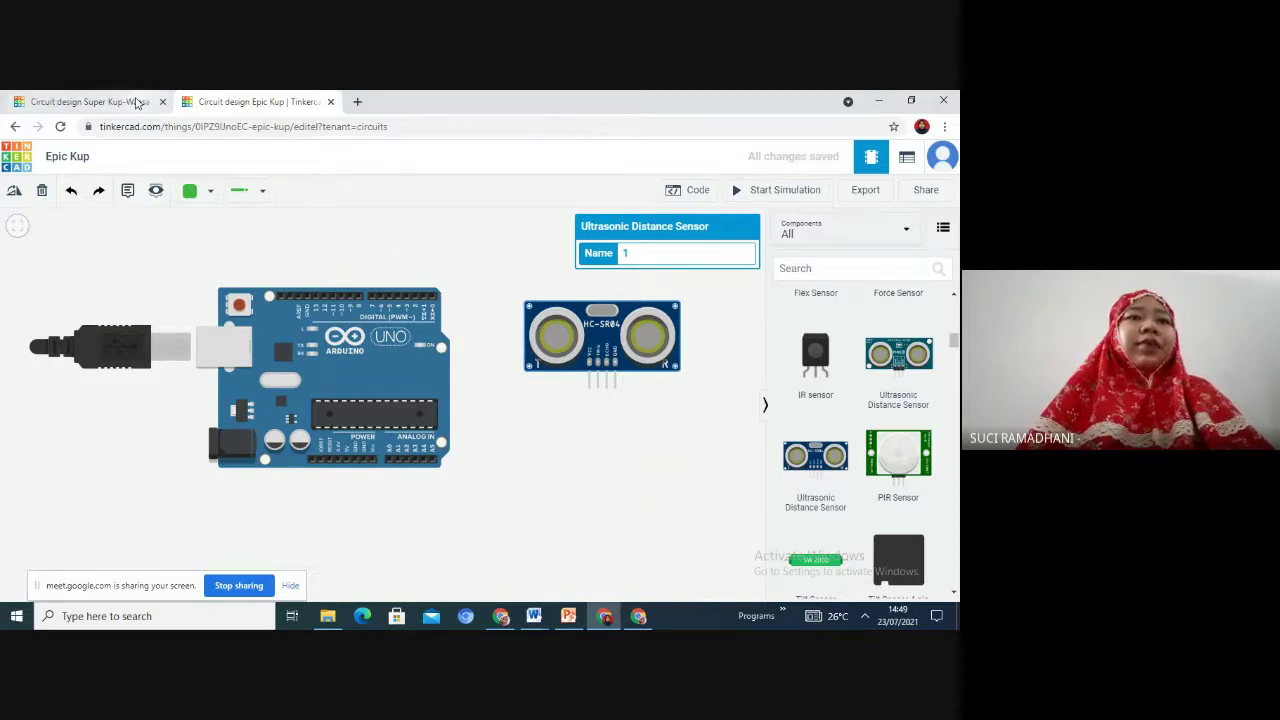
Following the Super Kup-Waasa reference, wire the sensor's VCC pin to the Arduino's 5V pin below both parts and straighten the wire's corner.
left_click(137, 103)
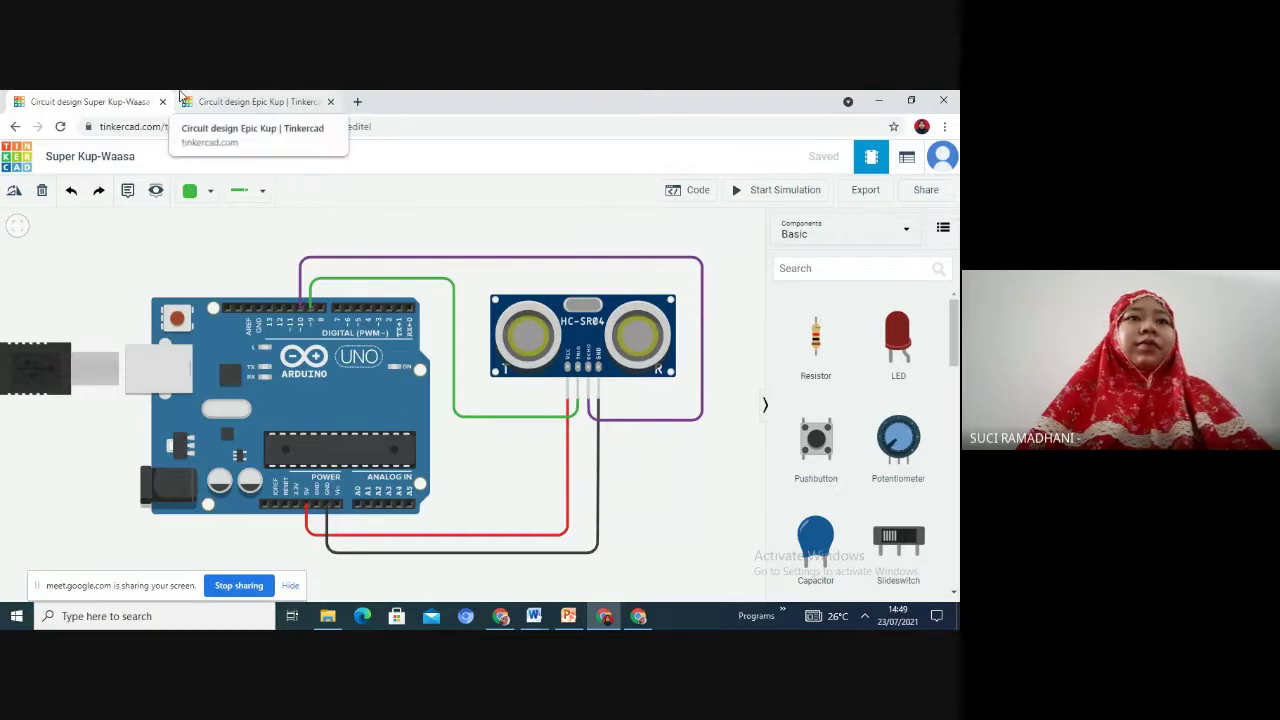
left_click(215, 98)
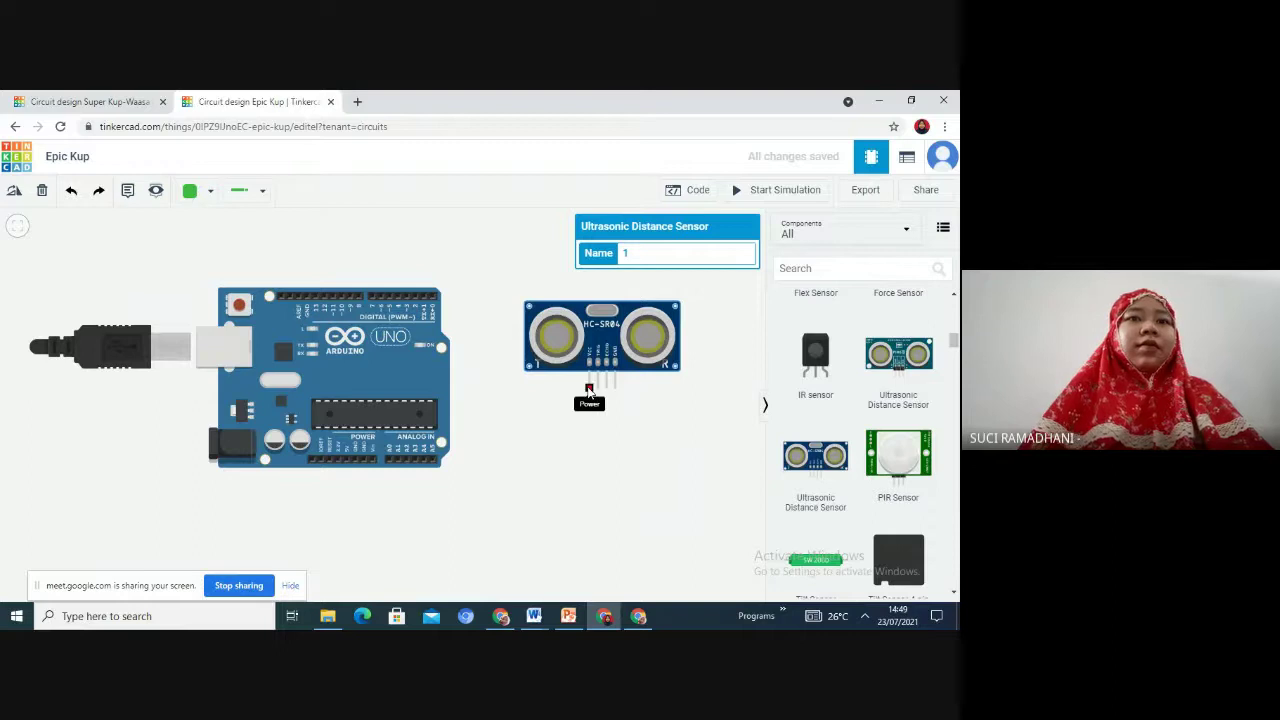
left_click(590, 385)
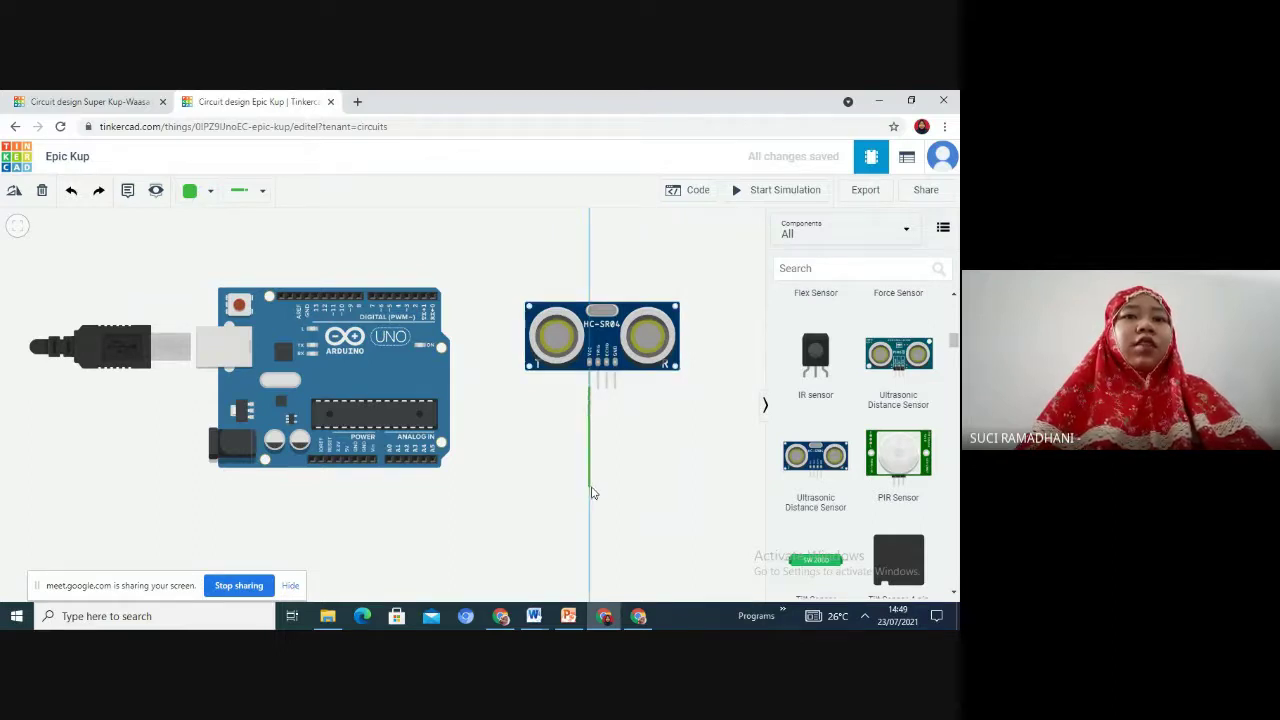
left_click(592, 494)
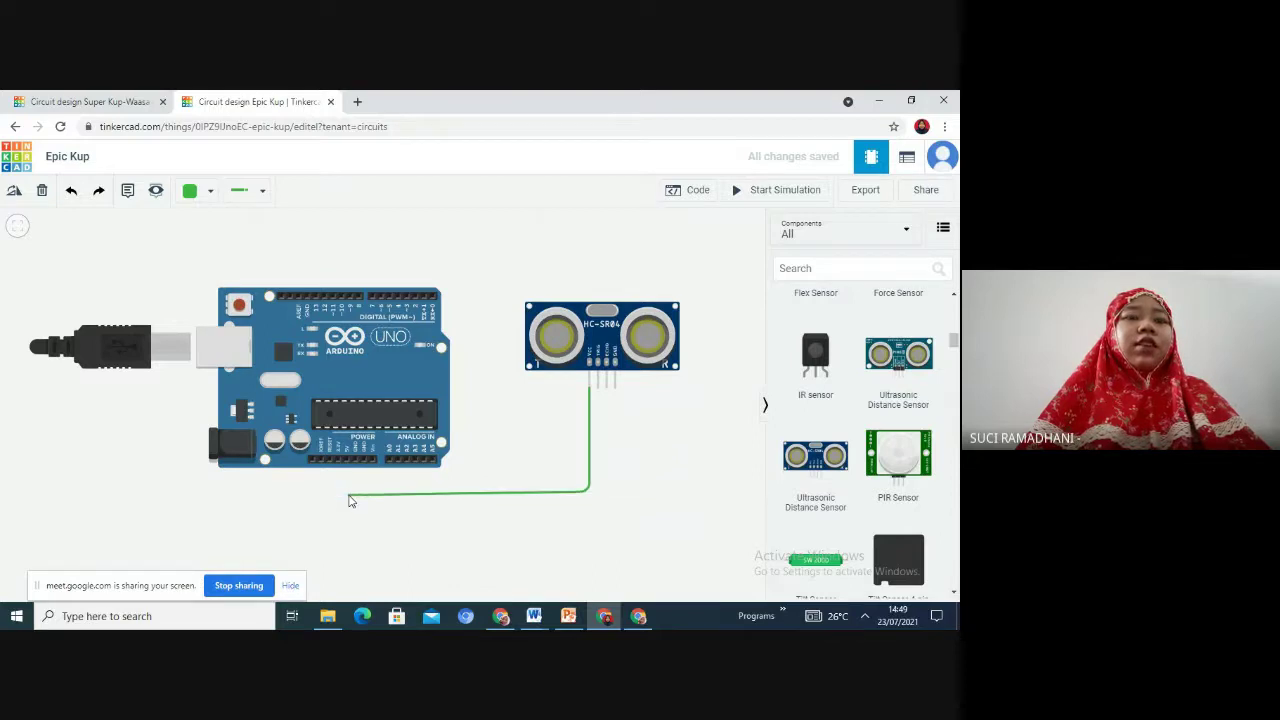
left_click(346, 492)
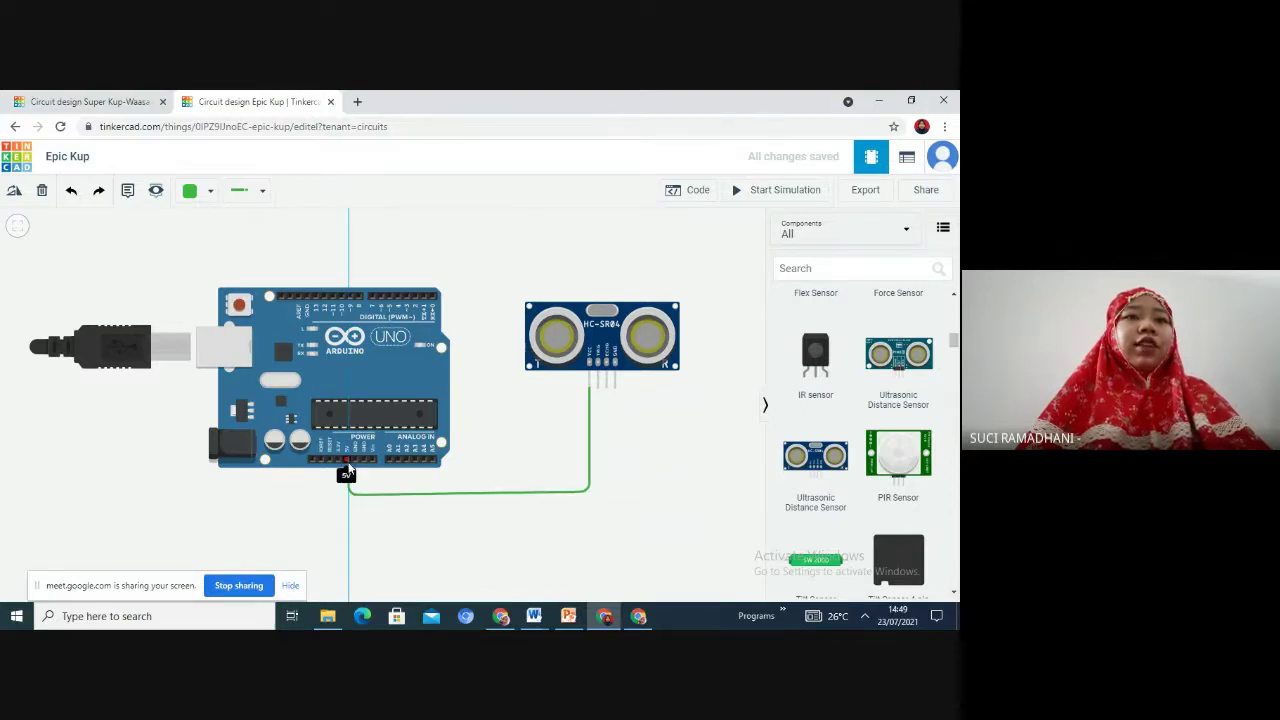
left_click(347, 462)
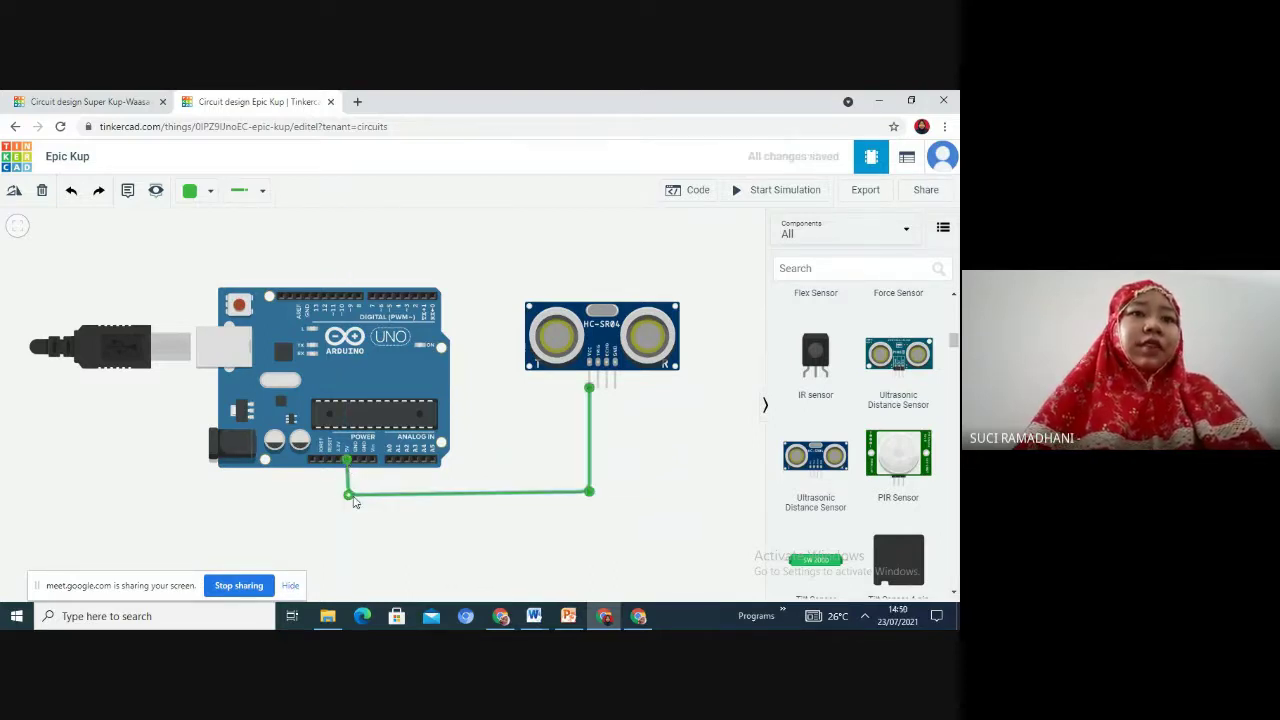
left_click_drag(349, 496, 346, 488)
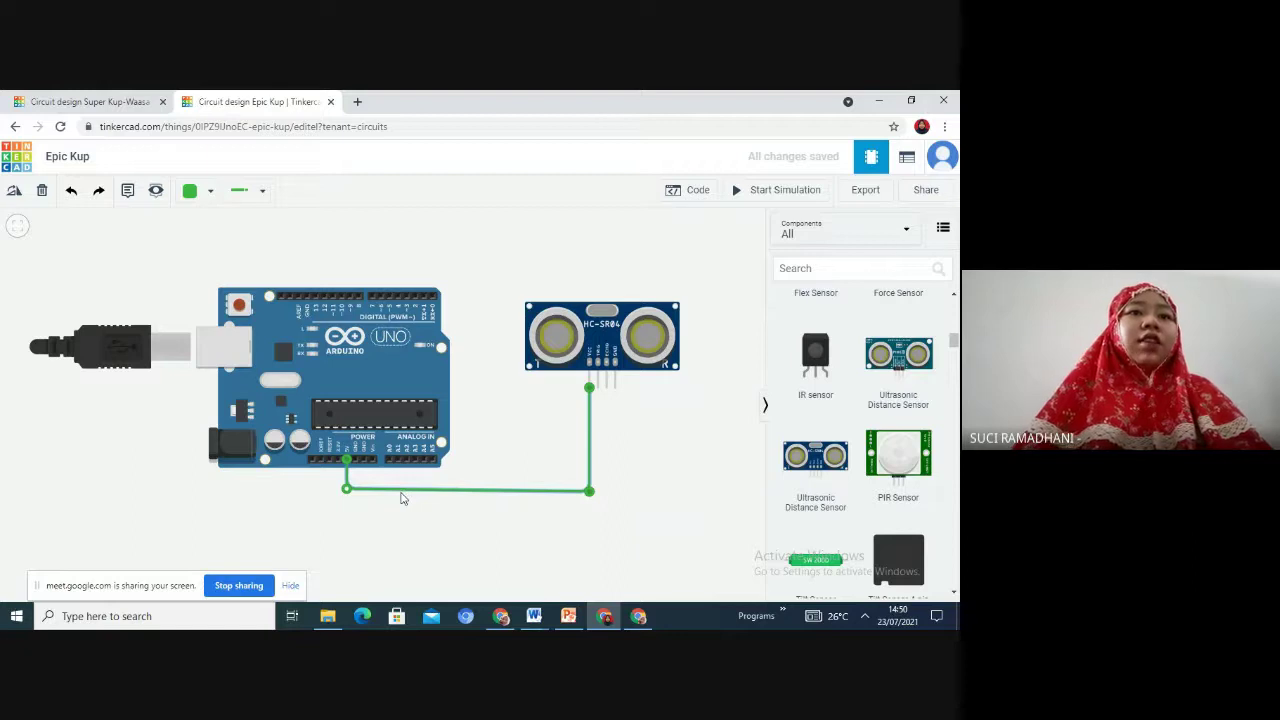
left_click(401, 497)
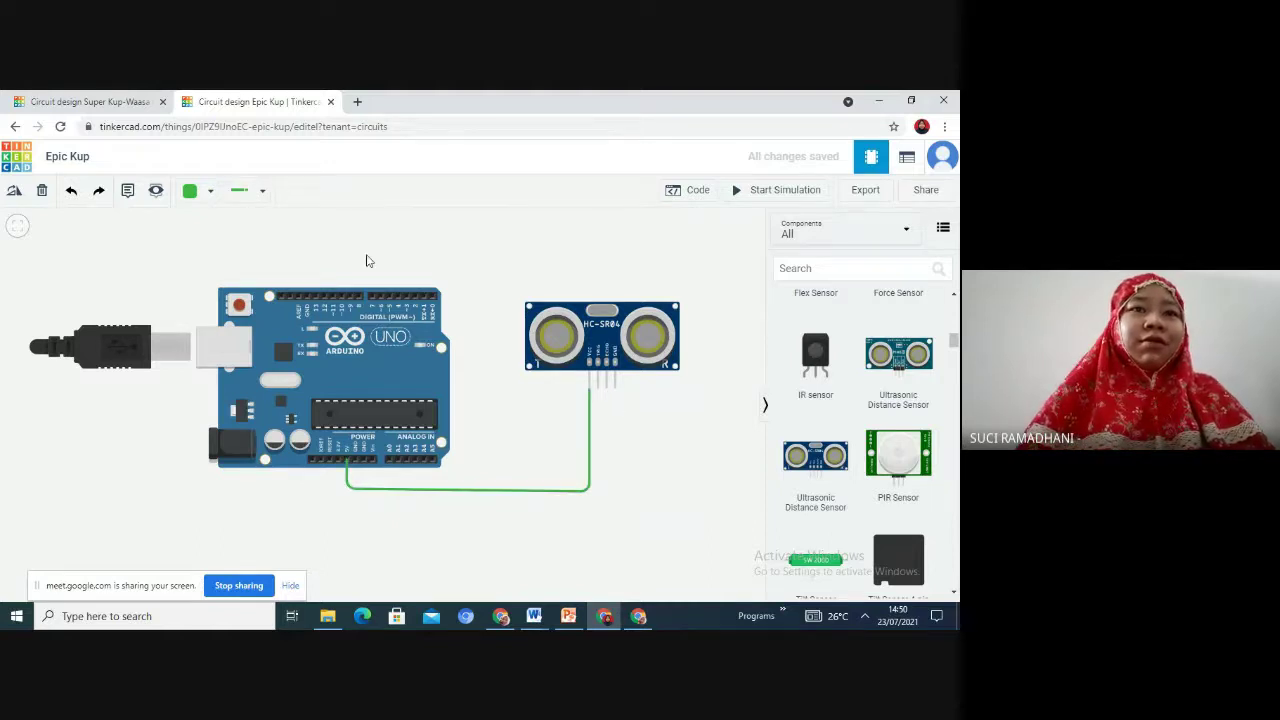
Following the Super Kup-Waasa reference, wire the sensor's GND pin to the Arduino's GND pin below the 5V wire and straighten the wire's corner.
left_click(104, 99)
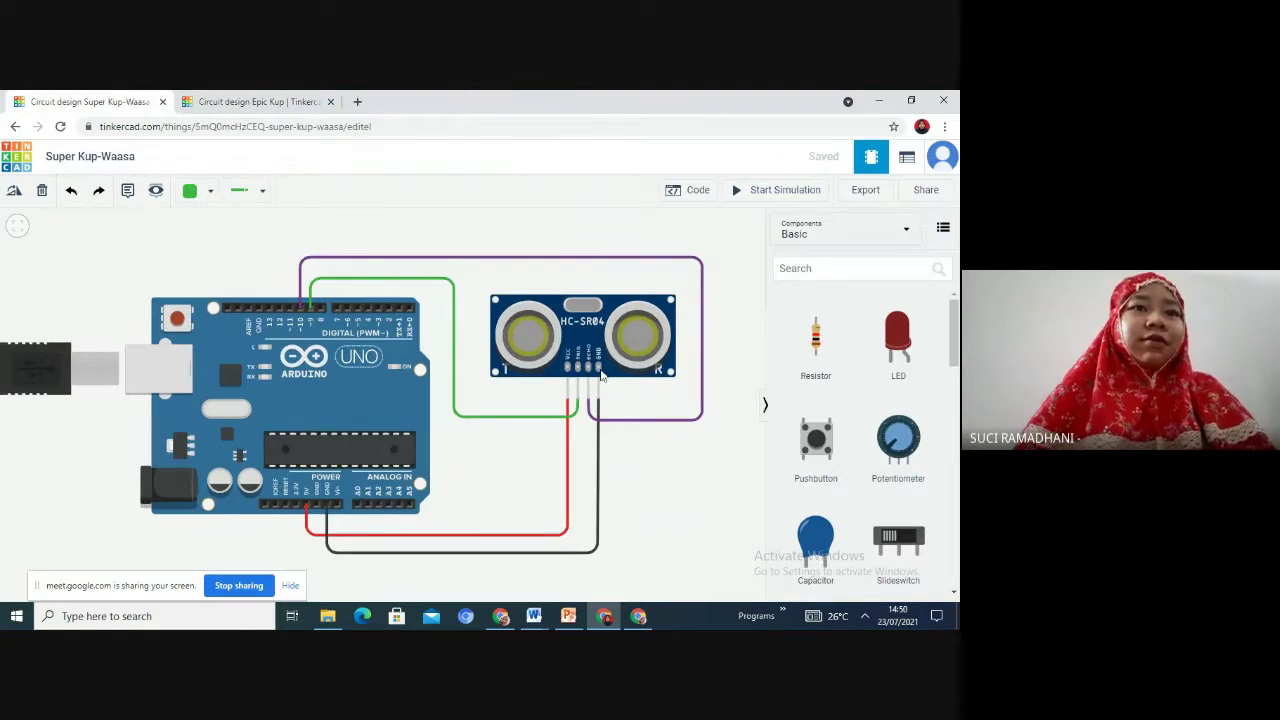
left_click(248, 99)
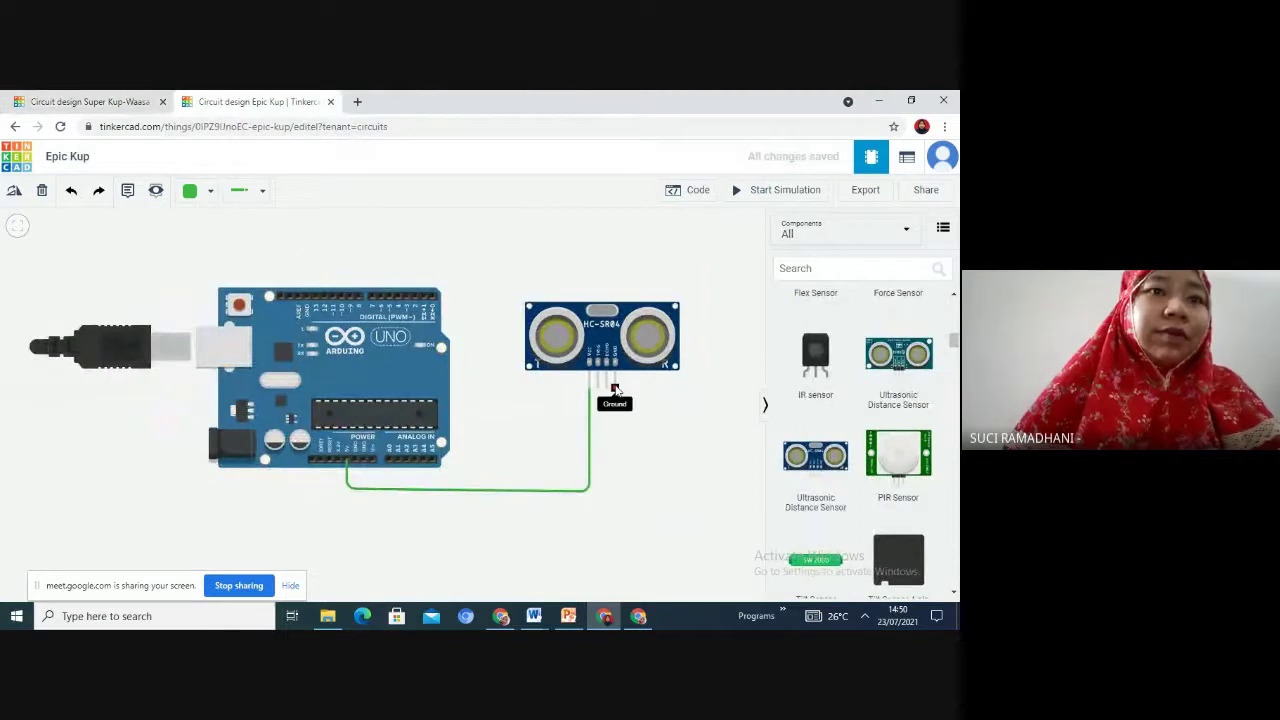
left_click(614, 389)
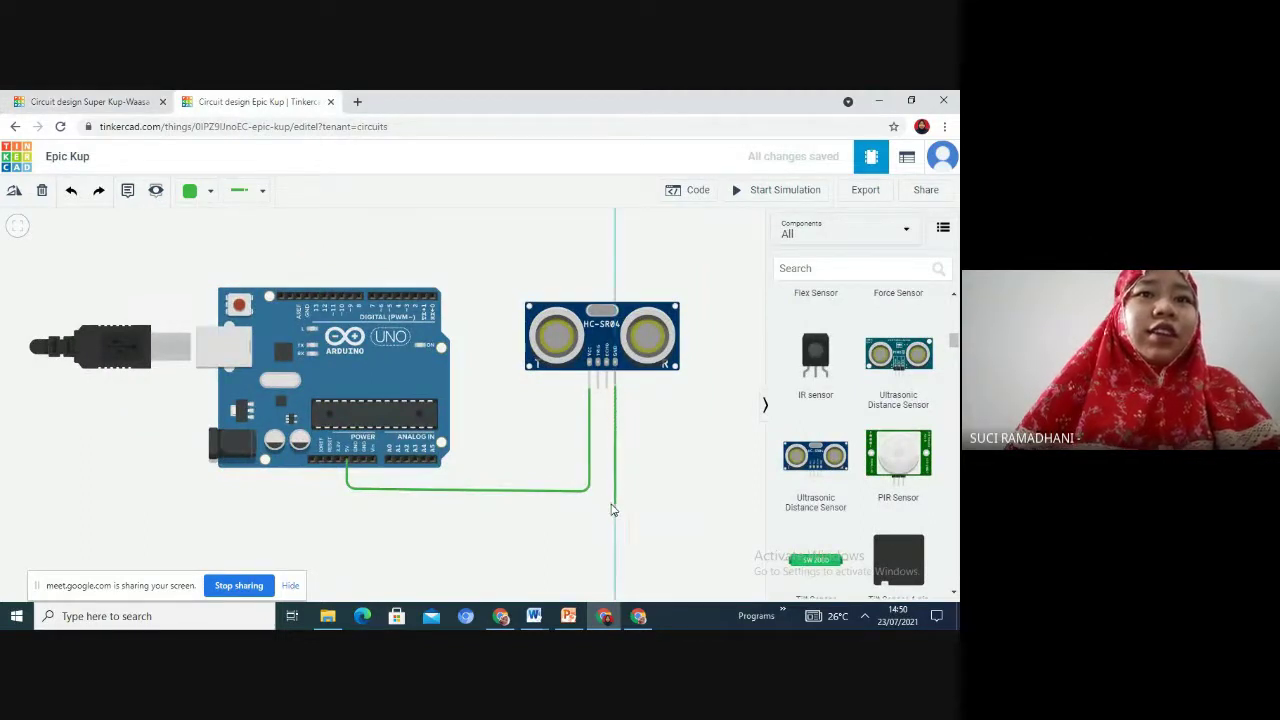
left_click(614, 508)
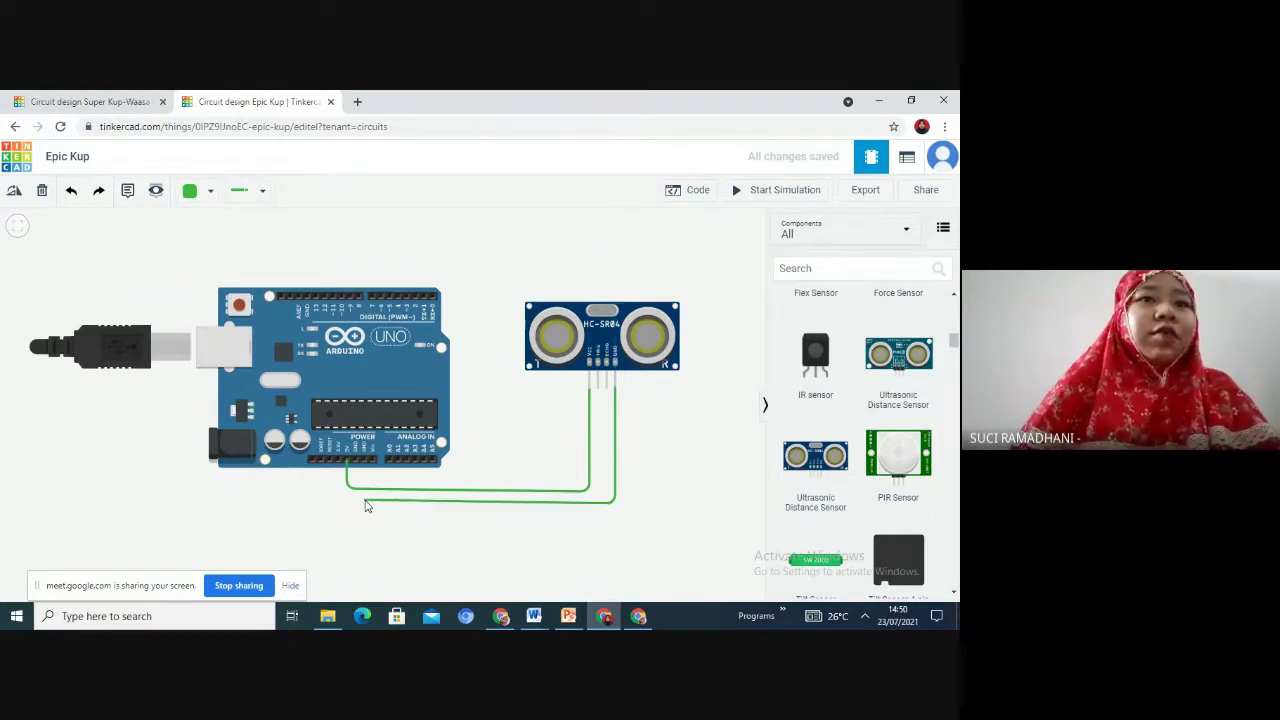
left_click(366, 504)
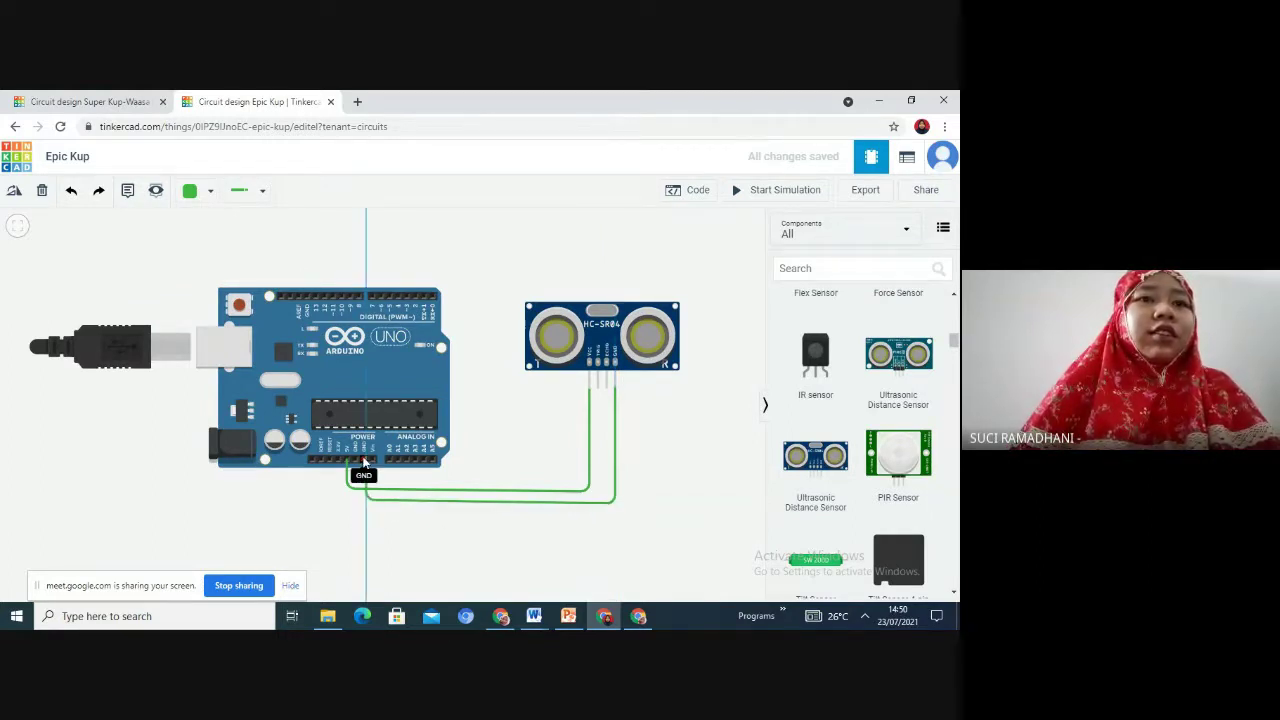
left_click(364, 461)
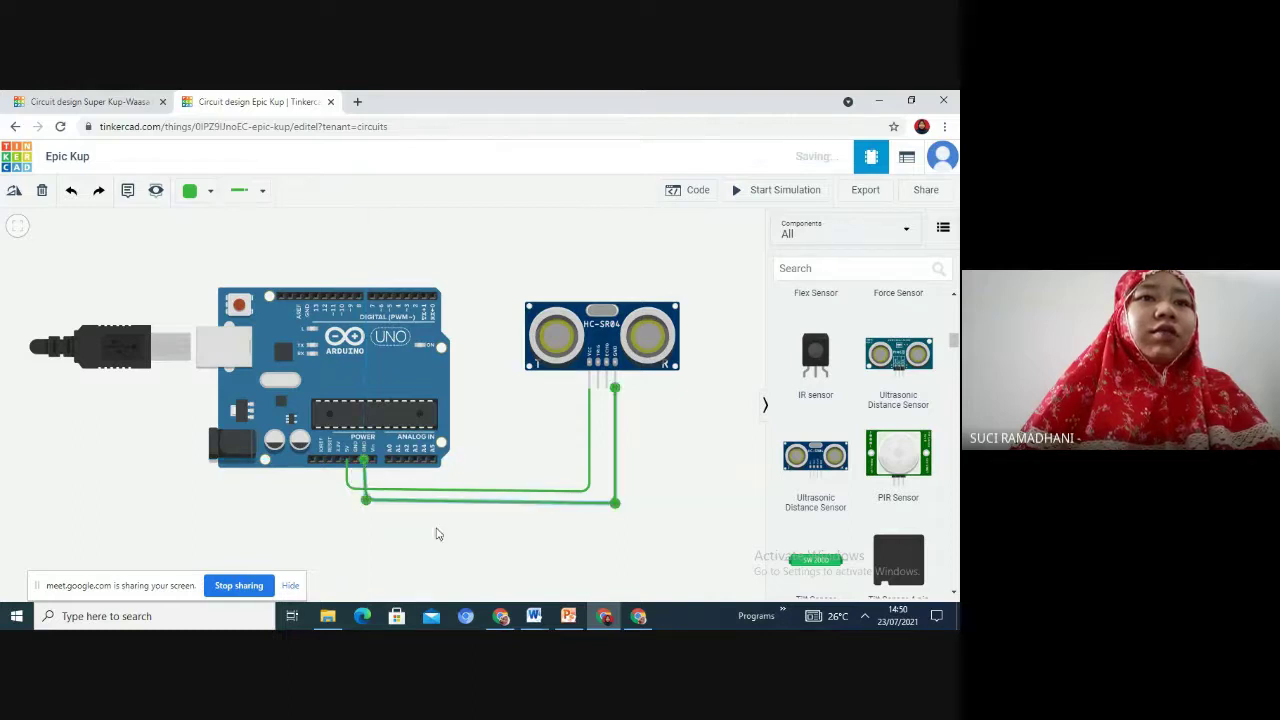
left_click_drag(366, 500, 361, 500)
left_click(397, 527)
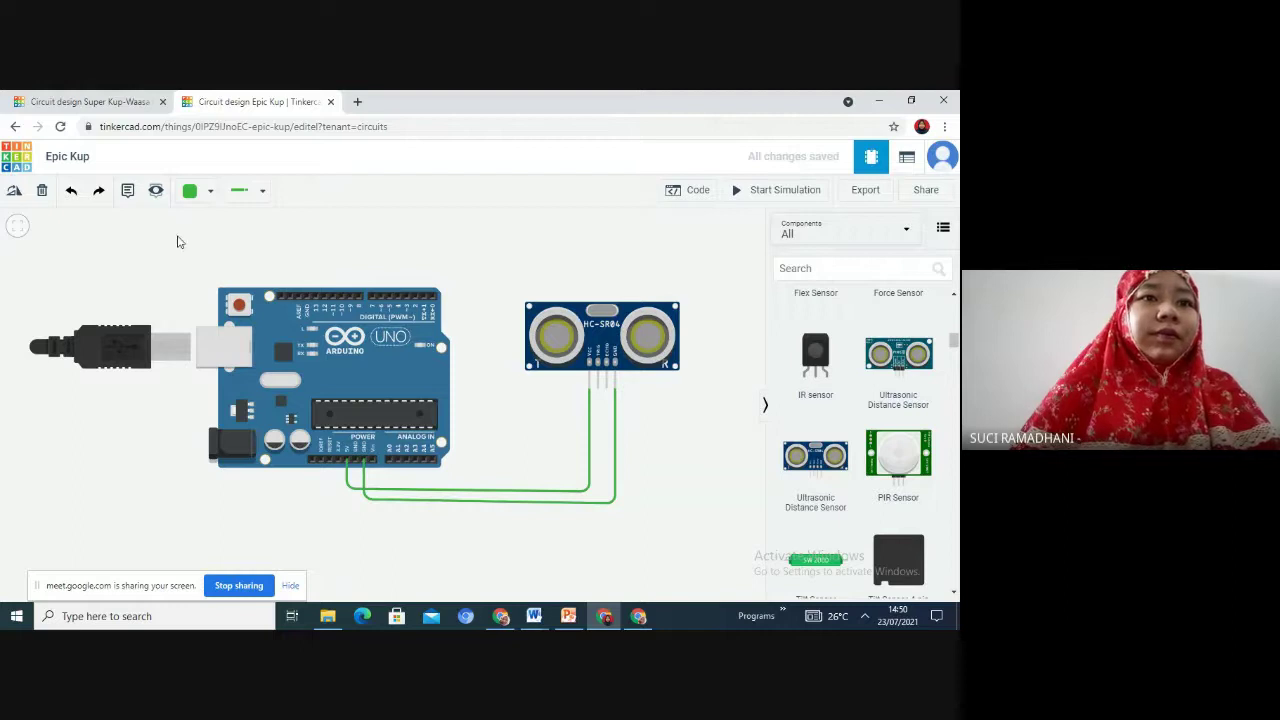
Following the reference, wire Arduino digital pin 9 to the sensor's Trigger pin, routing it above the board and down between the two parts.
left_click(100, 102)
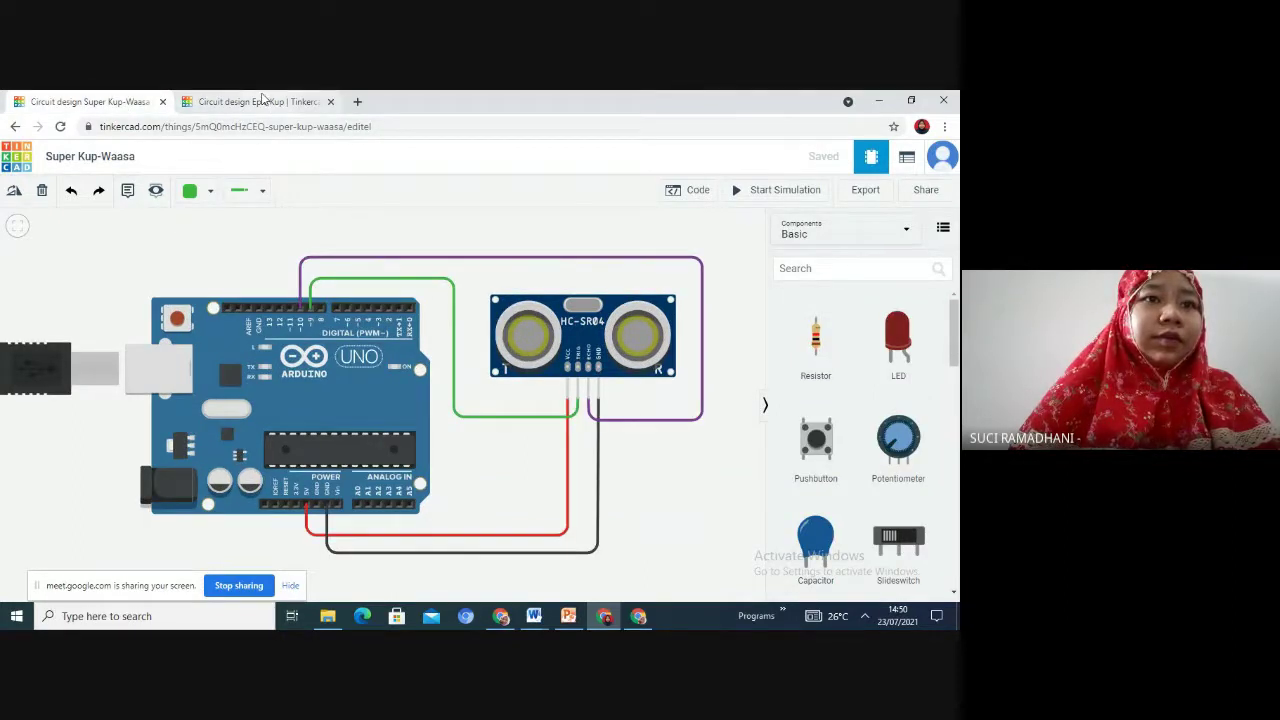
left_click(262, 101)
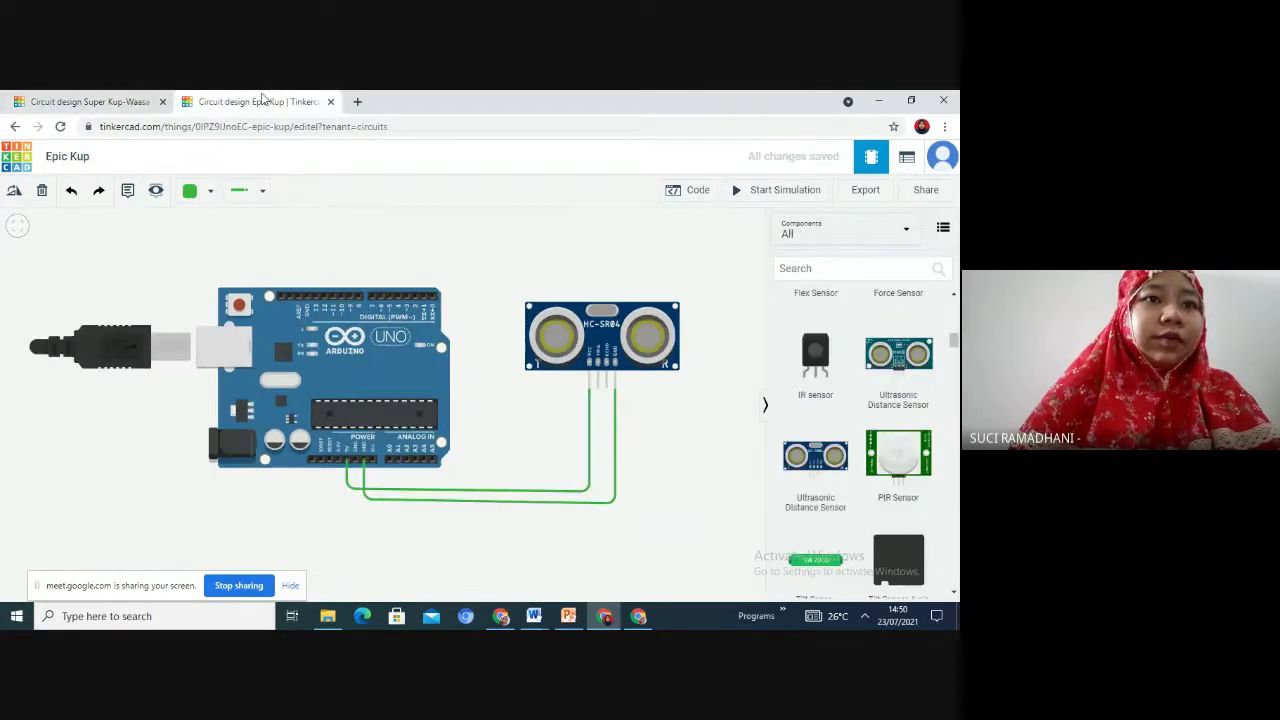
left_click(350, 298)
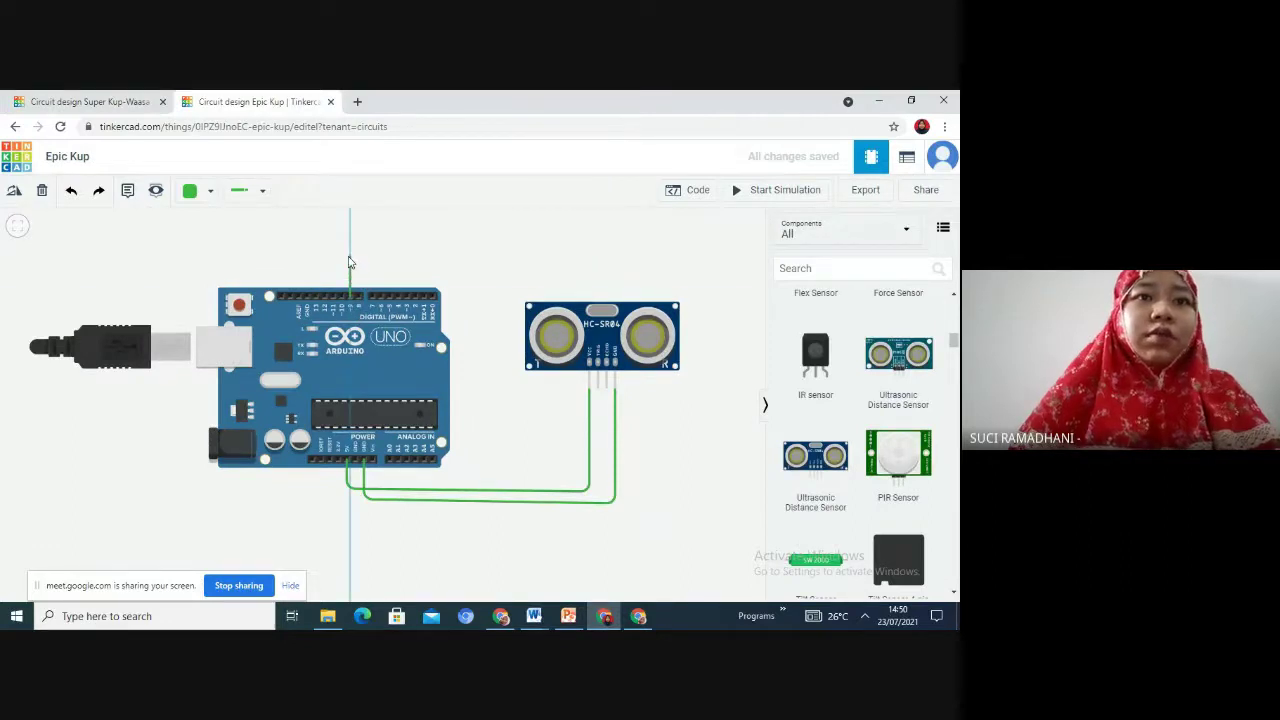
left_click(350, 256)
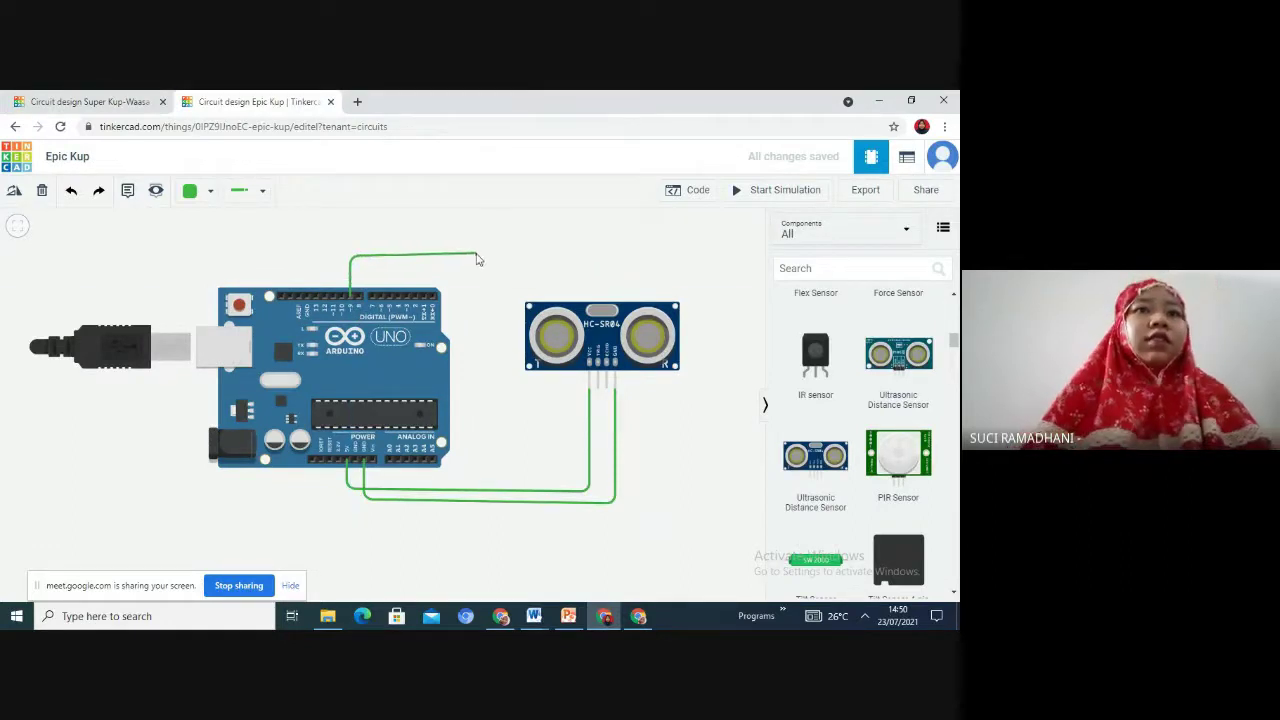
left_click(477, 257)
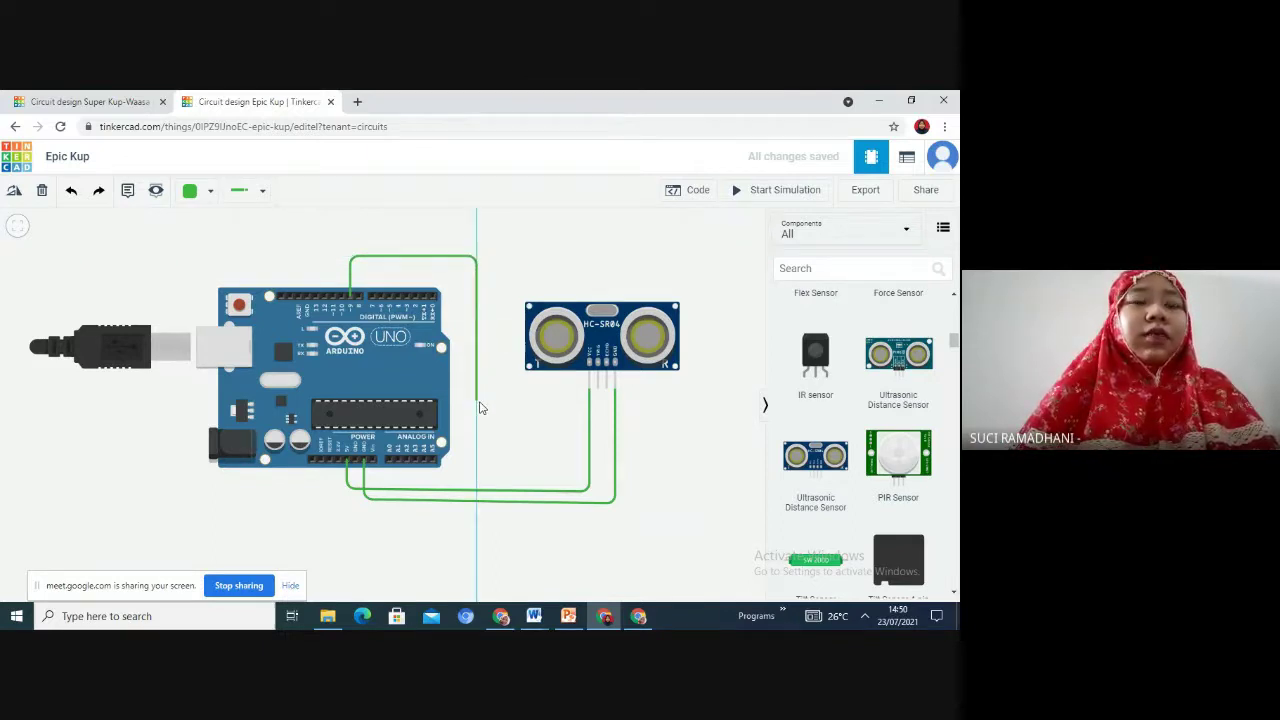
left_click(477, 398)
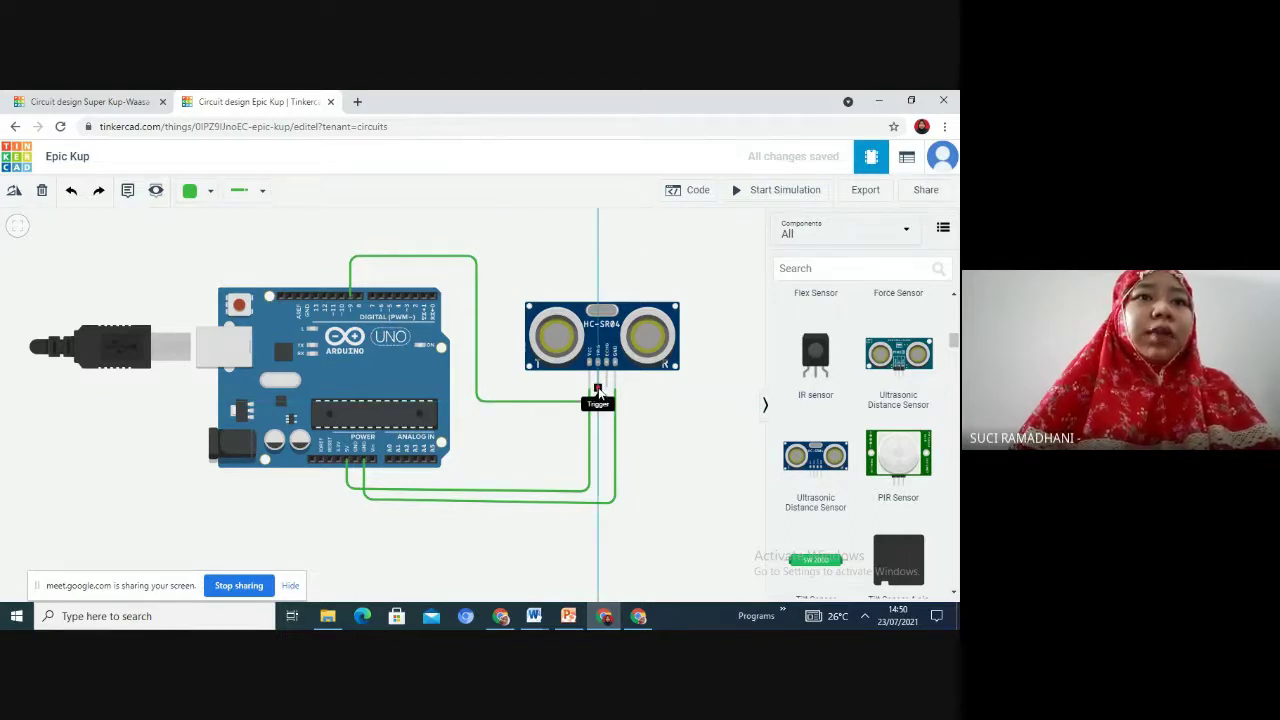
left_click(598, 398)
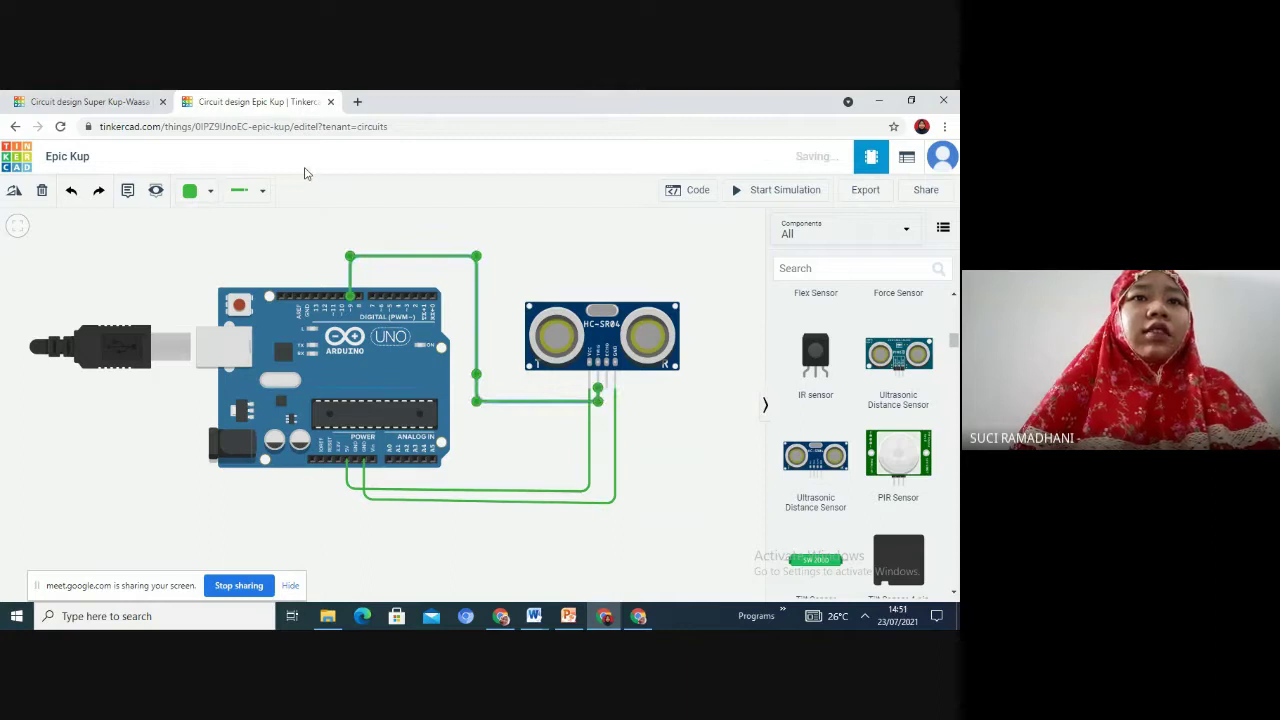
left_click(266, 241)
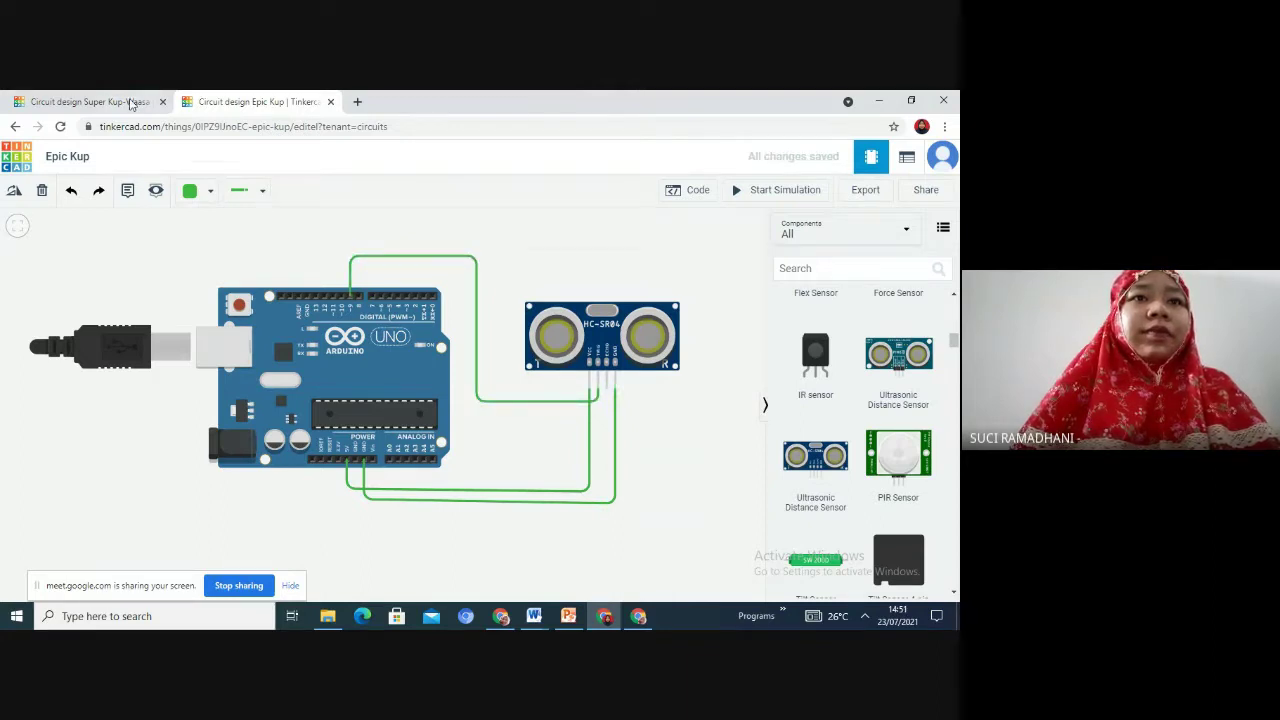
Following the reference, wire Arduino digital pin 10 to the sensor's Echo pin, routing it over and around the sensor, and straighten its last corner.
left_click(107, 99)
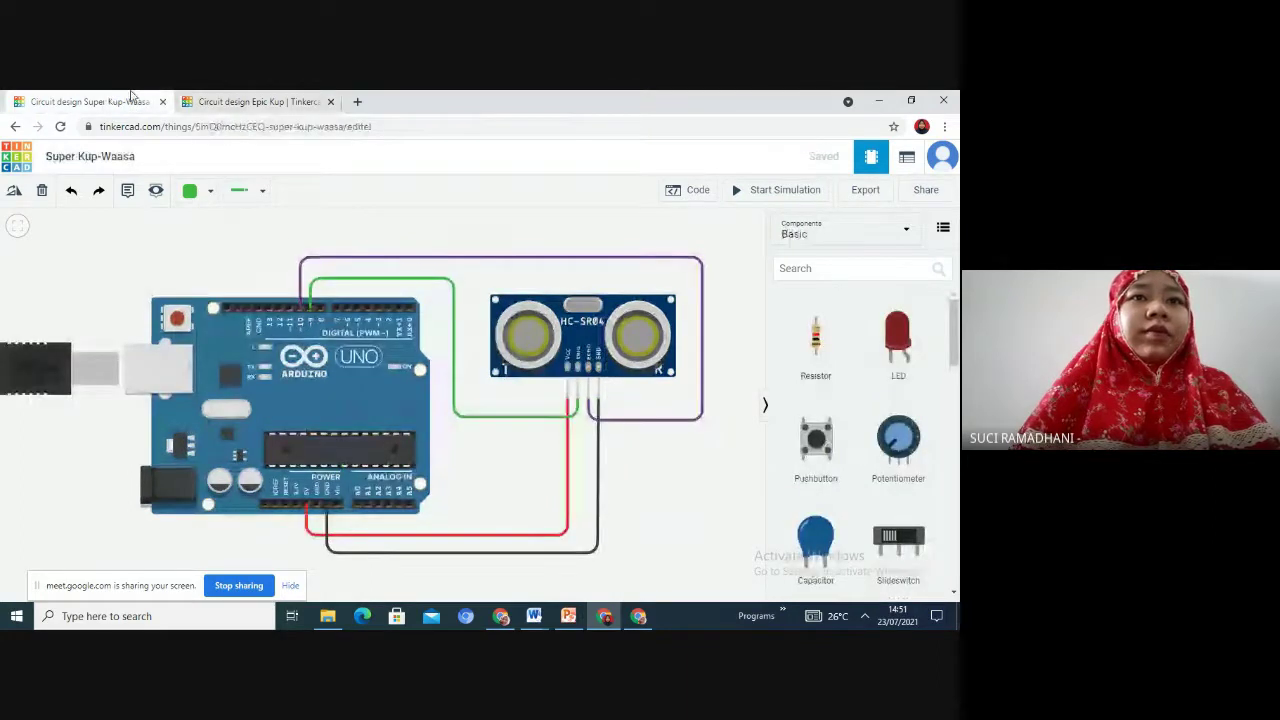
left_click(228, 99)
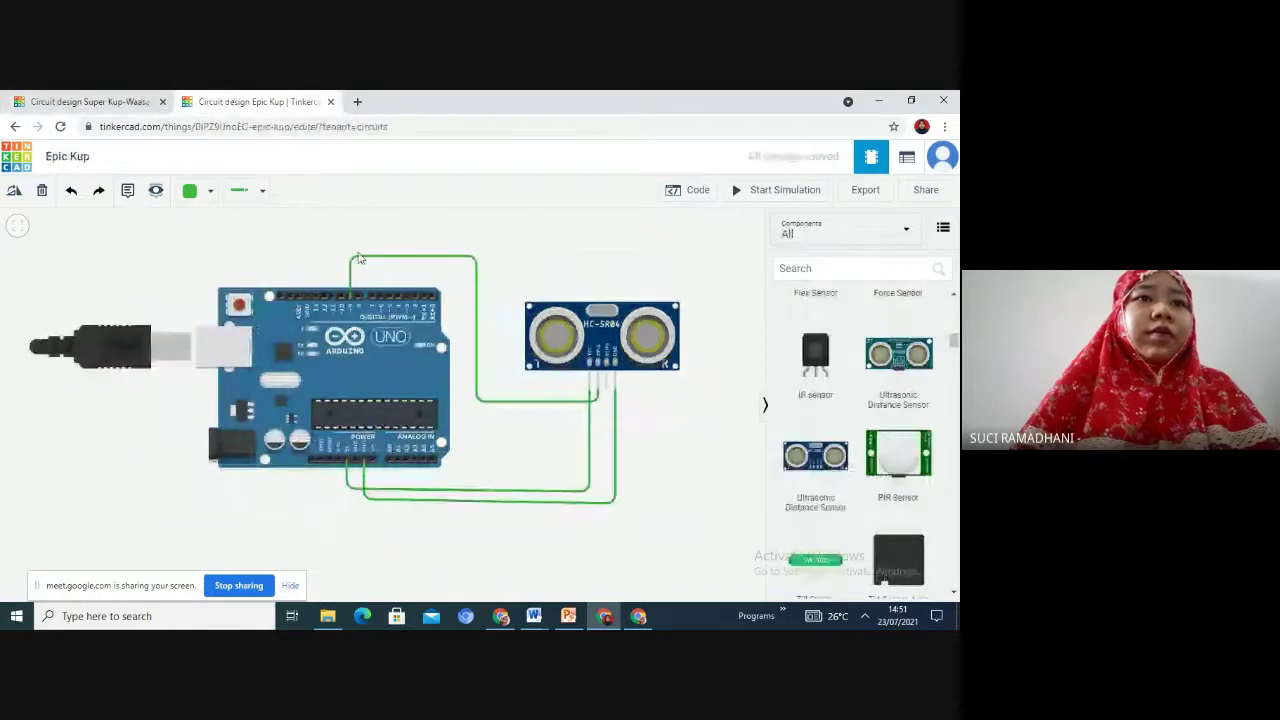
left_click(343, 298)
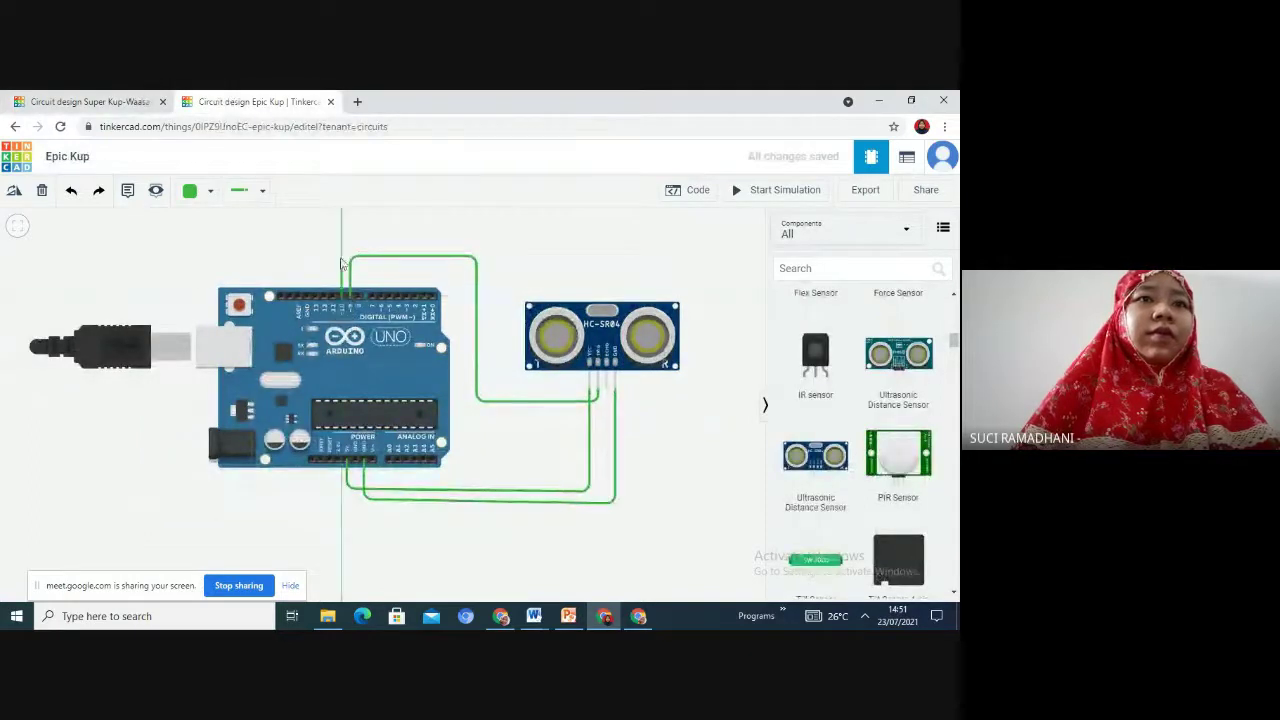
left_click(341, 243)
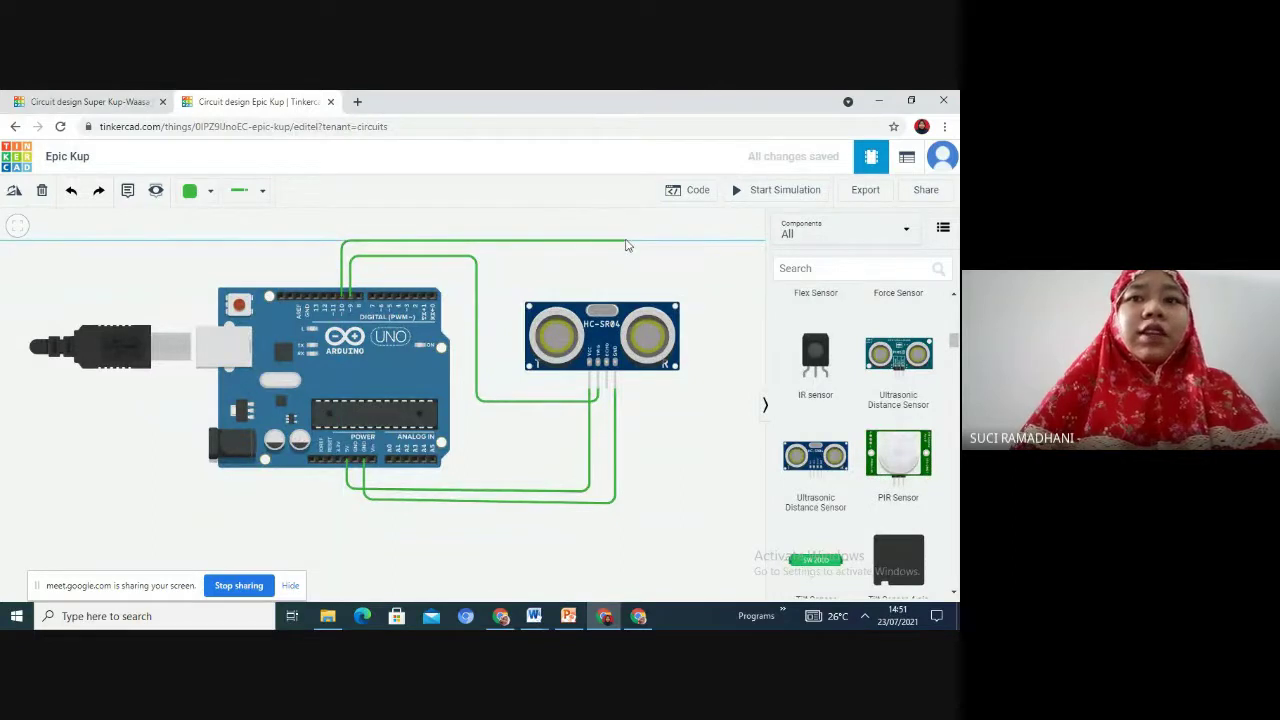
left_click(705, 242)
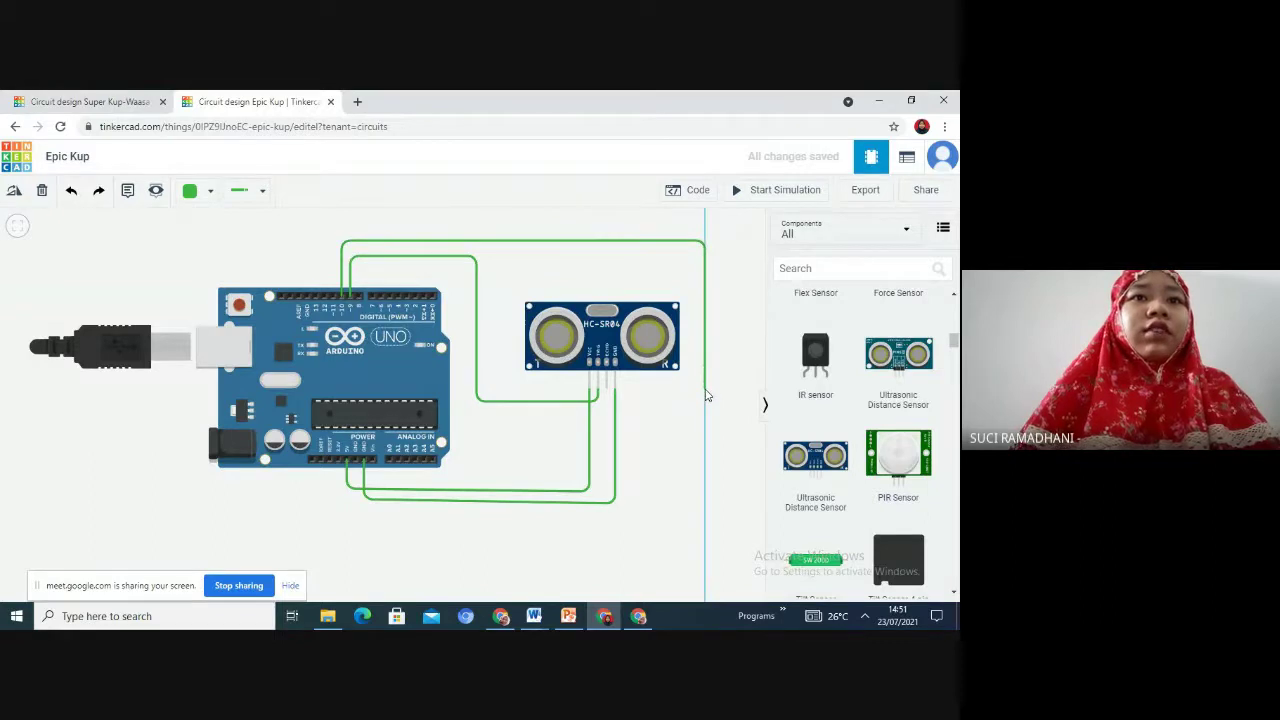
left_click(705, 394)
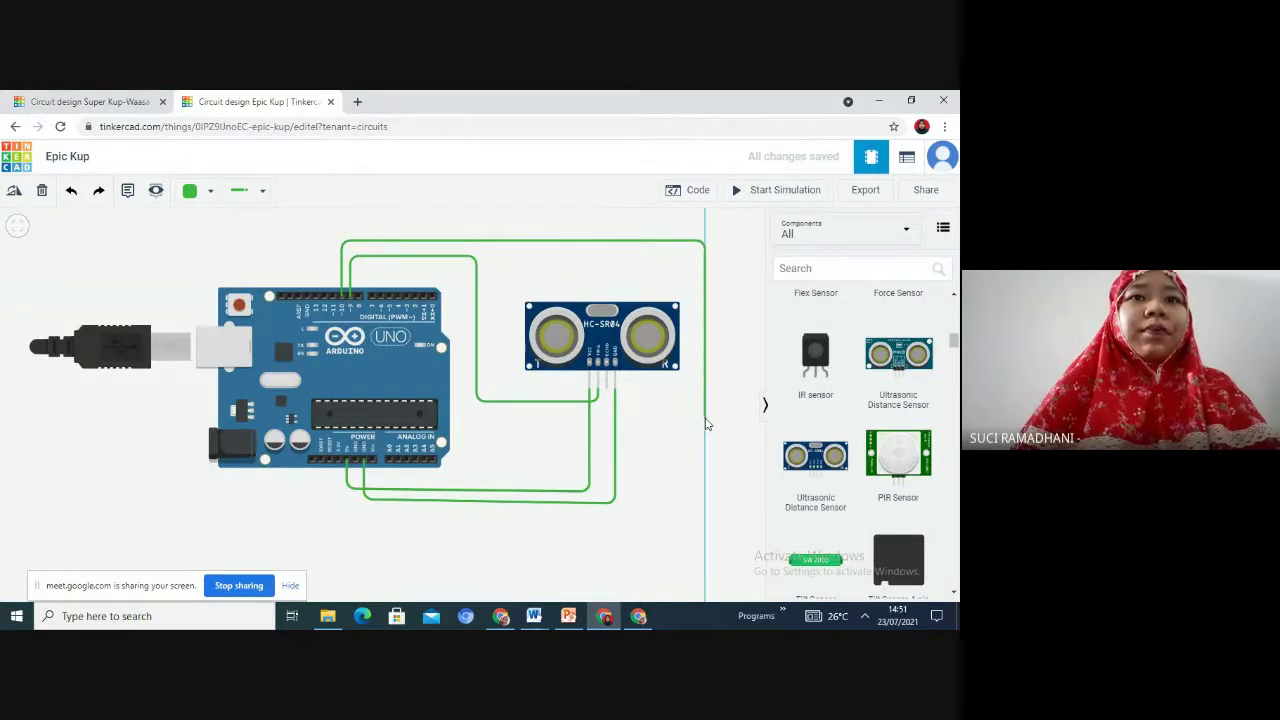
left_click(705, 415)
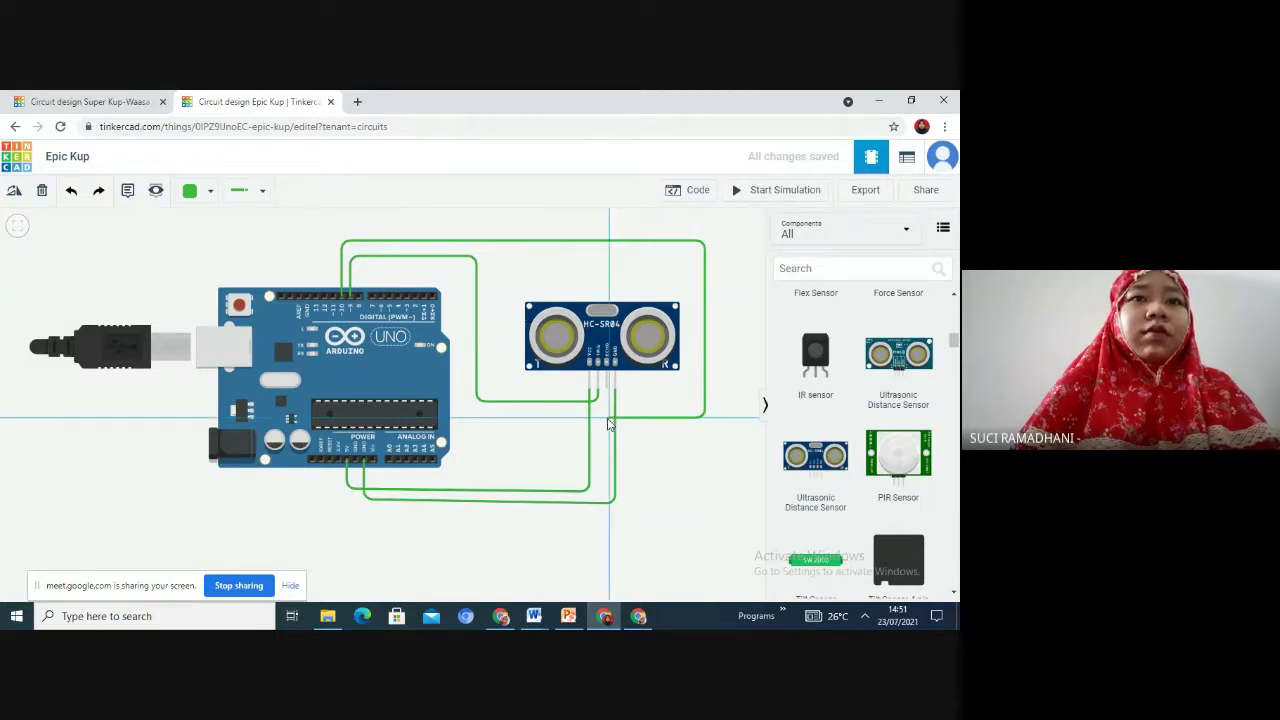
left_click(607, 396)
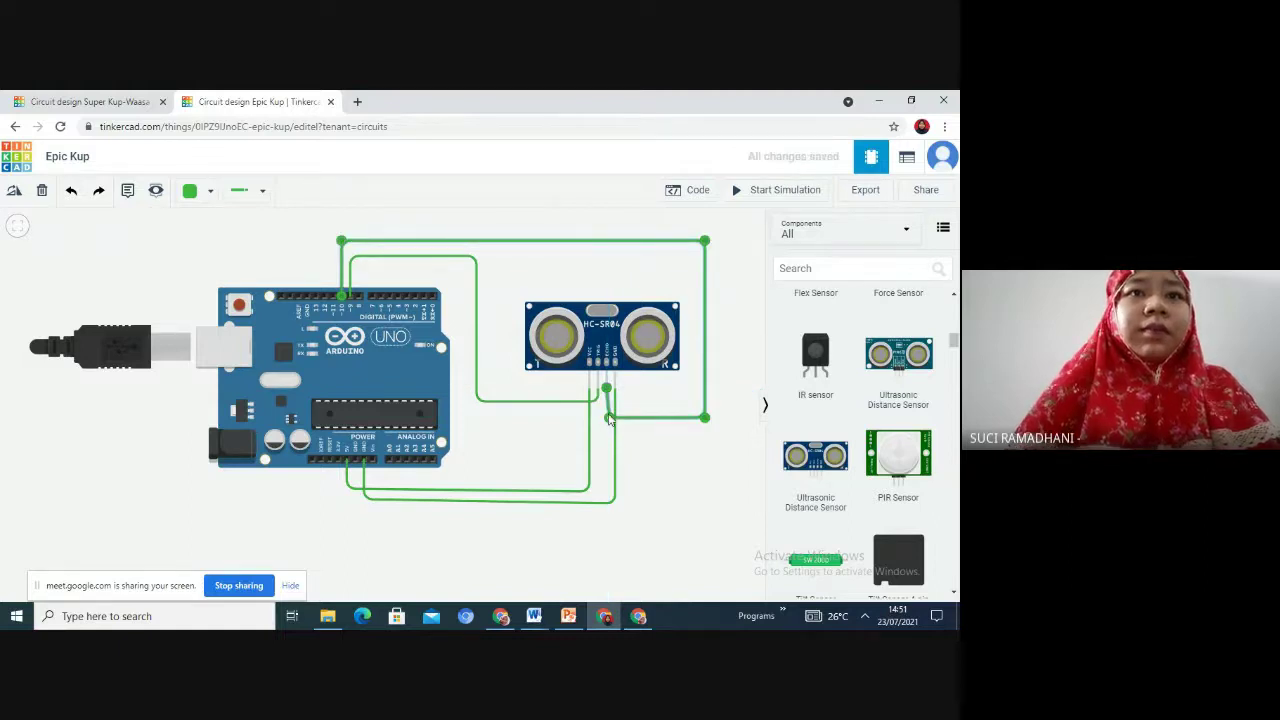
left_click_drag(609, 418, 603, 418)
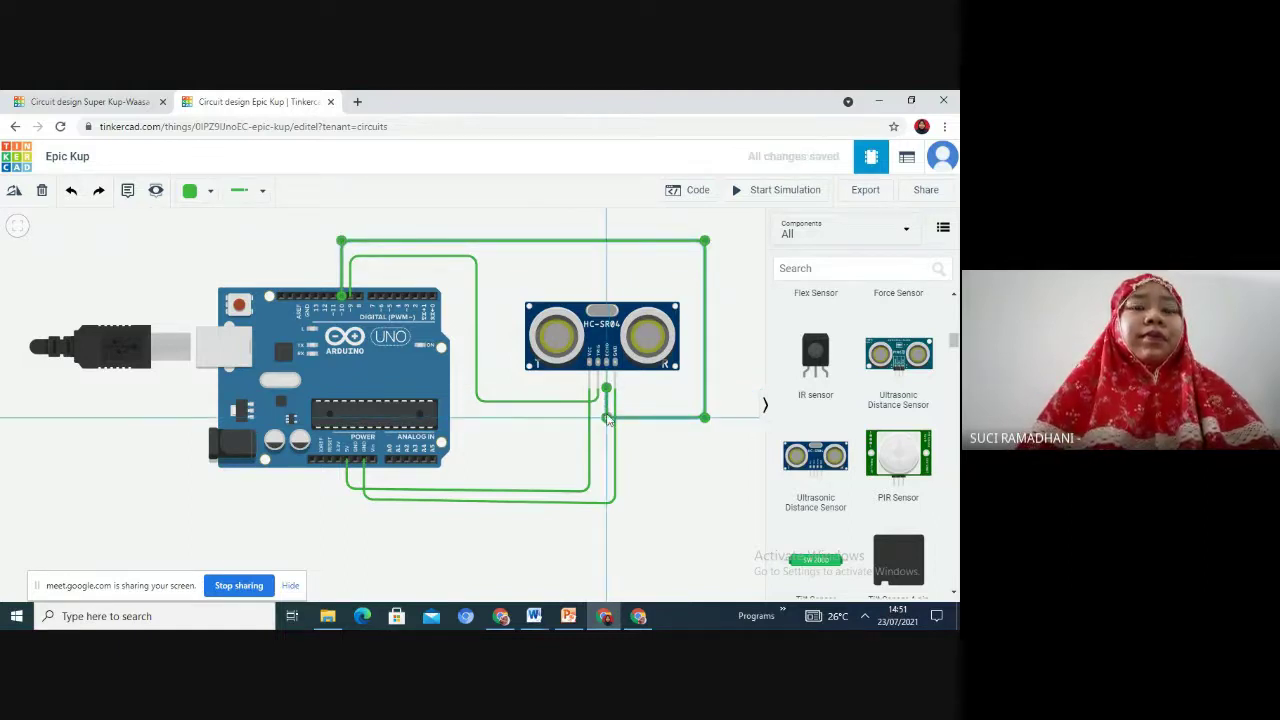
left_click(627, 438)
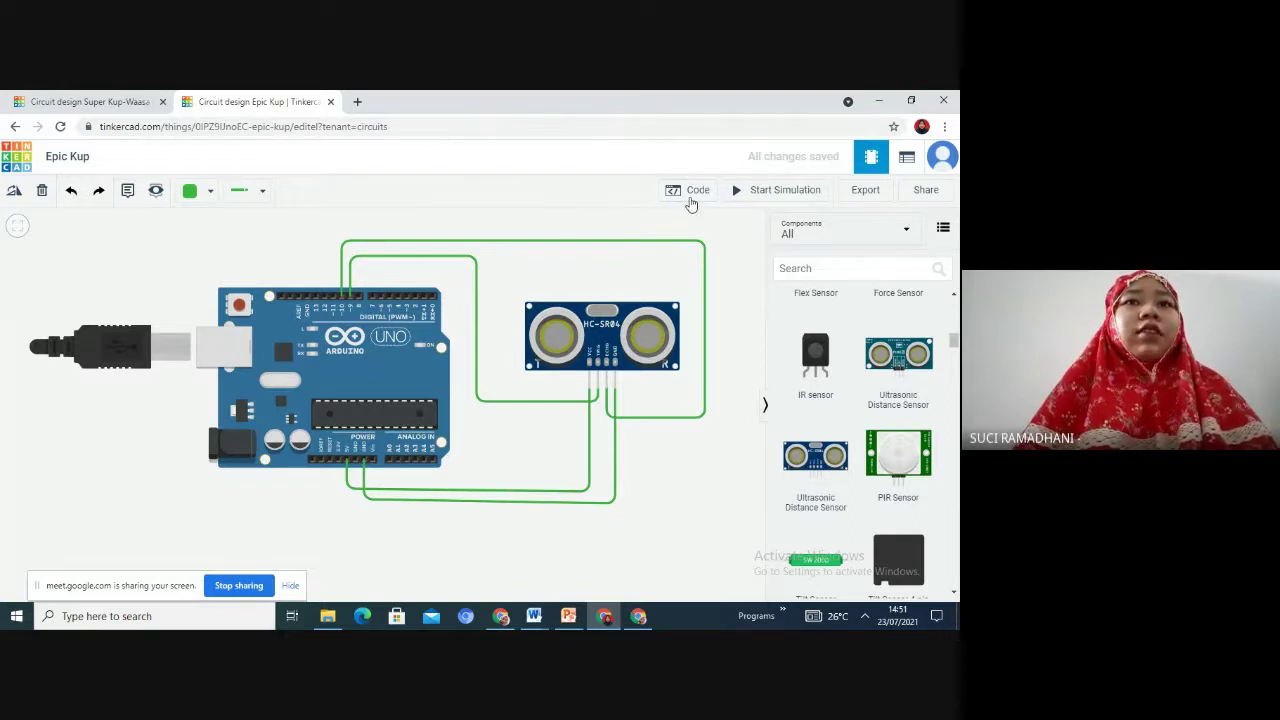
Open the Epic Kup code editor and switch it from Blocks to Text, accepting the loss of the blocks.
left_click(690, 200)
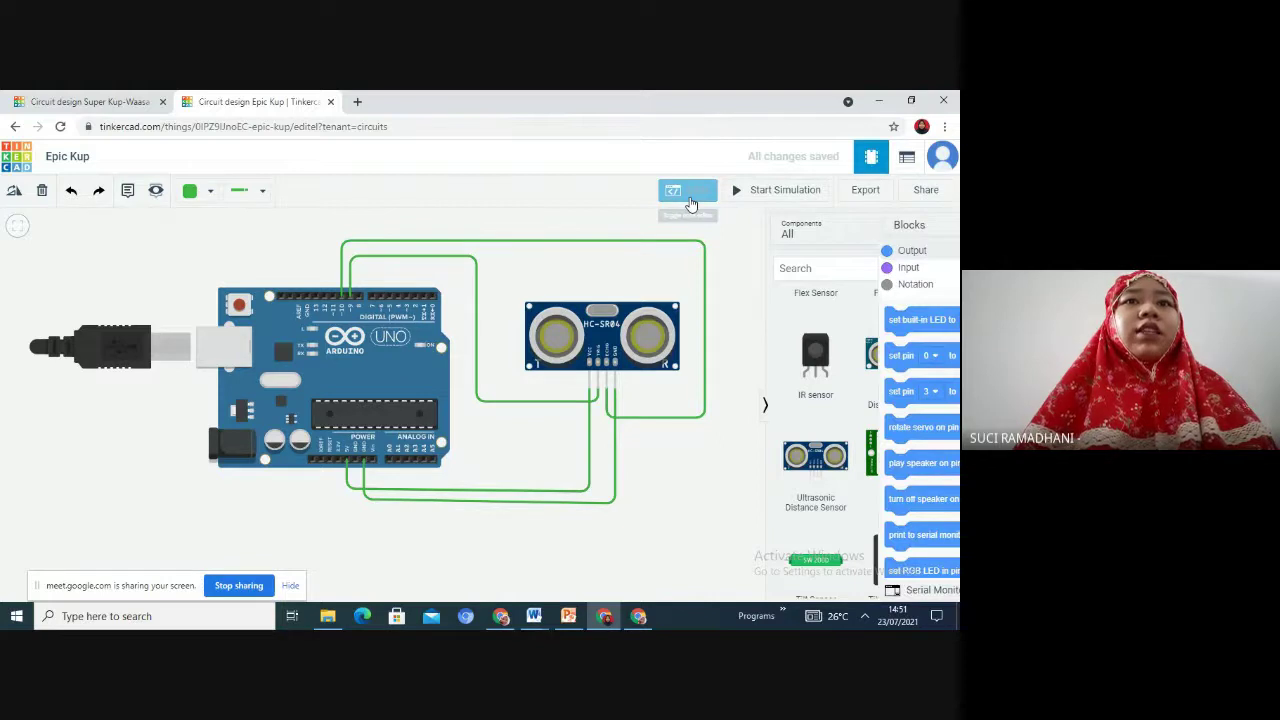
left_click(682, 220)
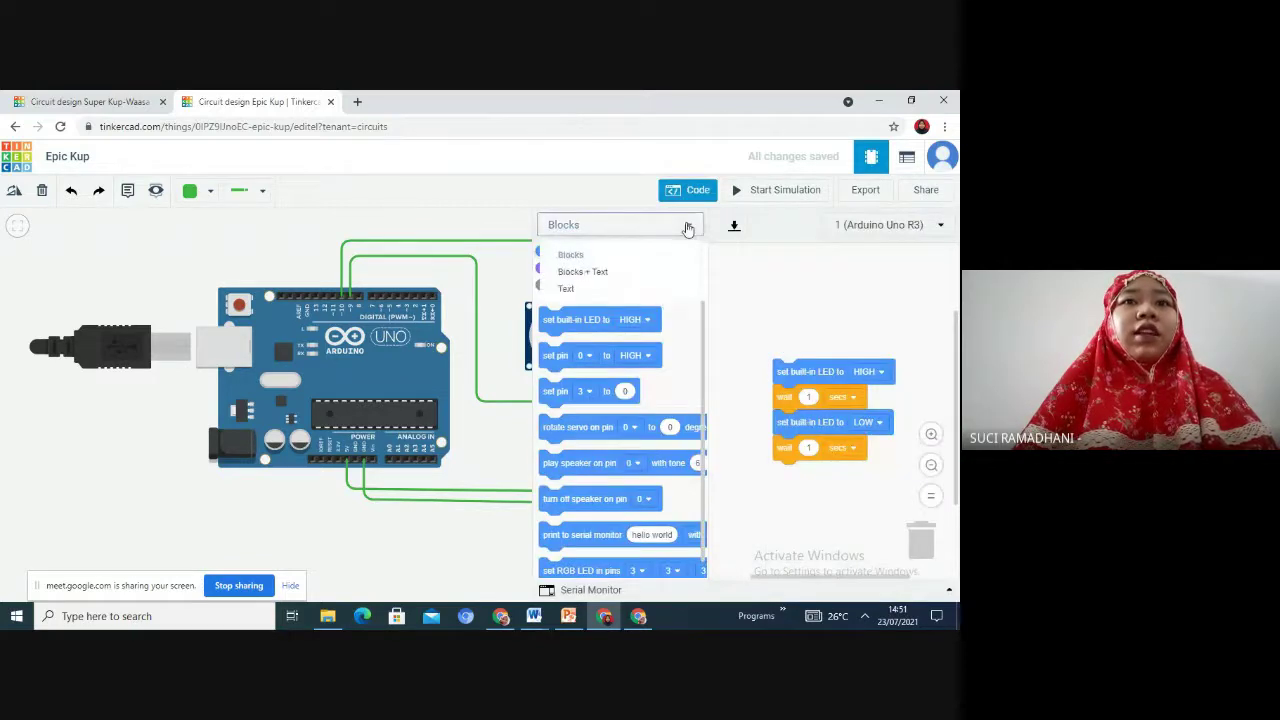
left_click(643, 292)
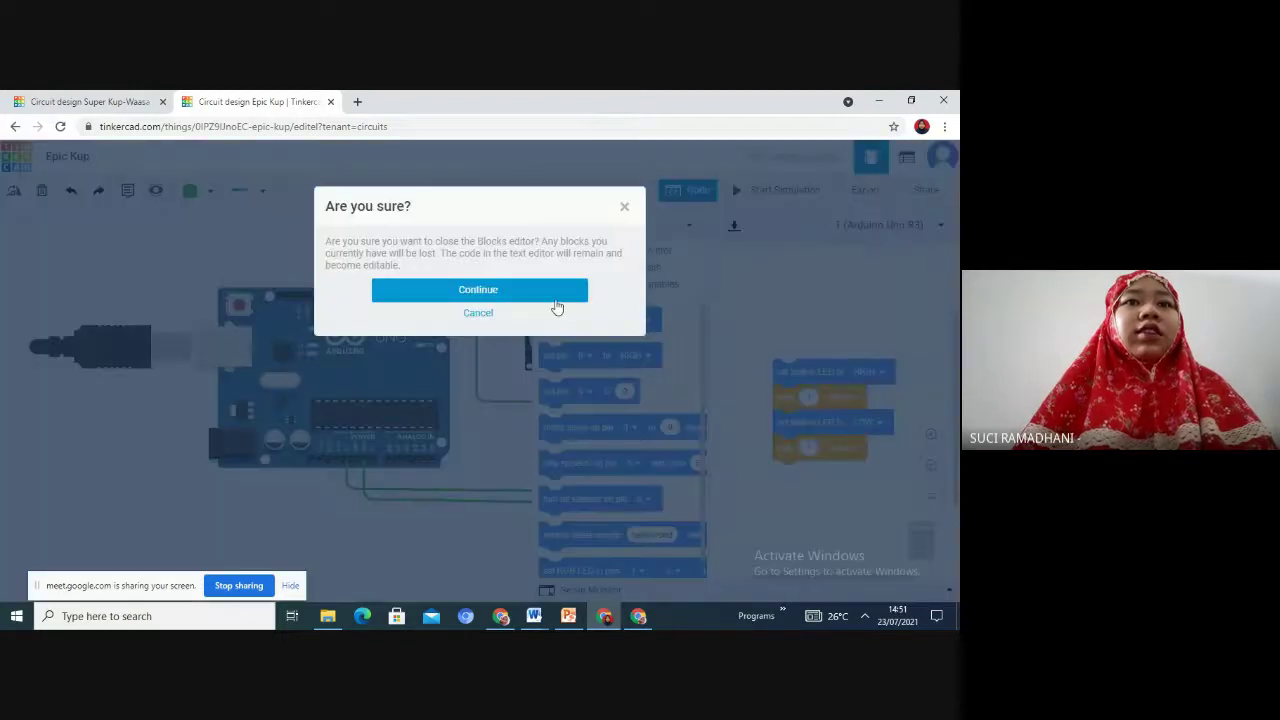
left_click(551, 294)
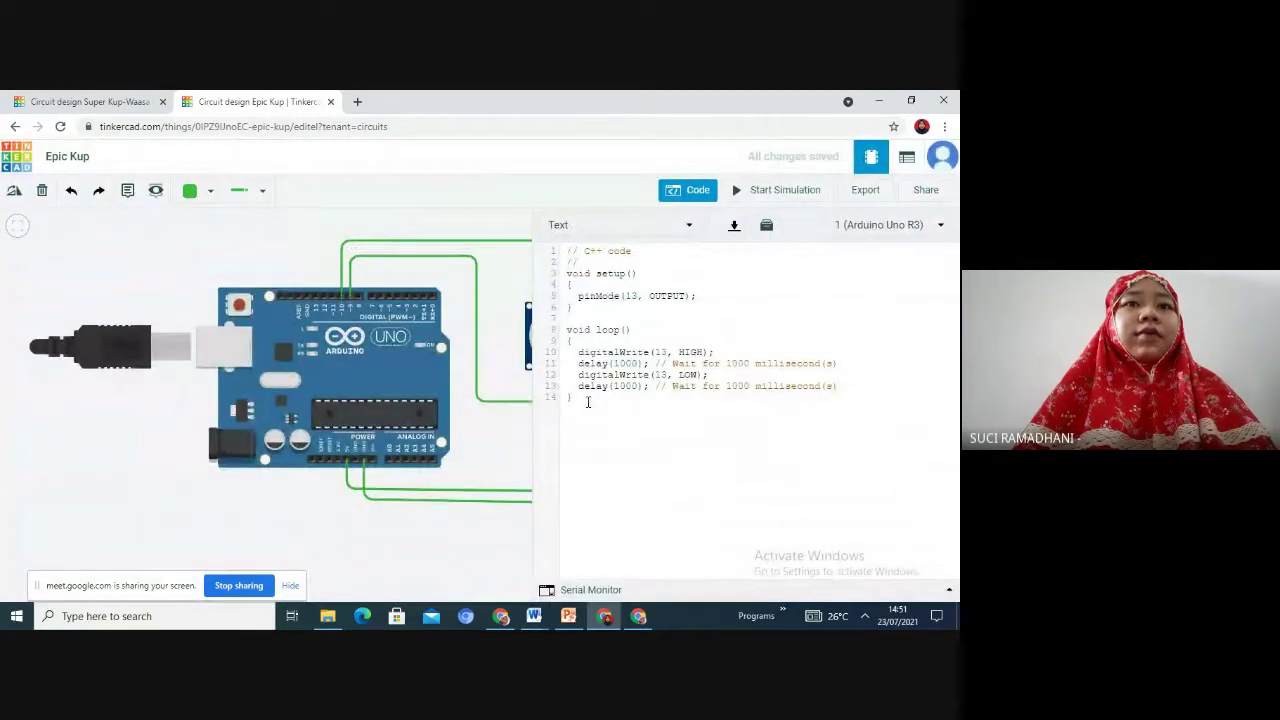
Replace Epic Kup's entire default sketch with the full ultrasonic sensor code copied from the Super Kup-Waasa design.
left_click_drag(588, 402, 575, 242)
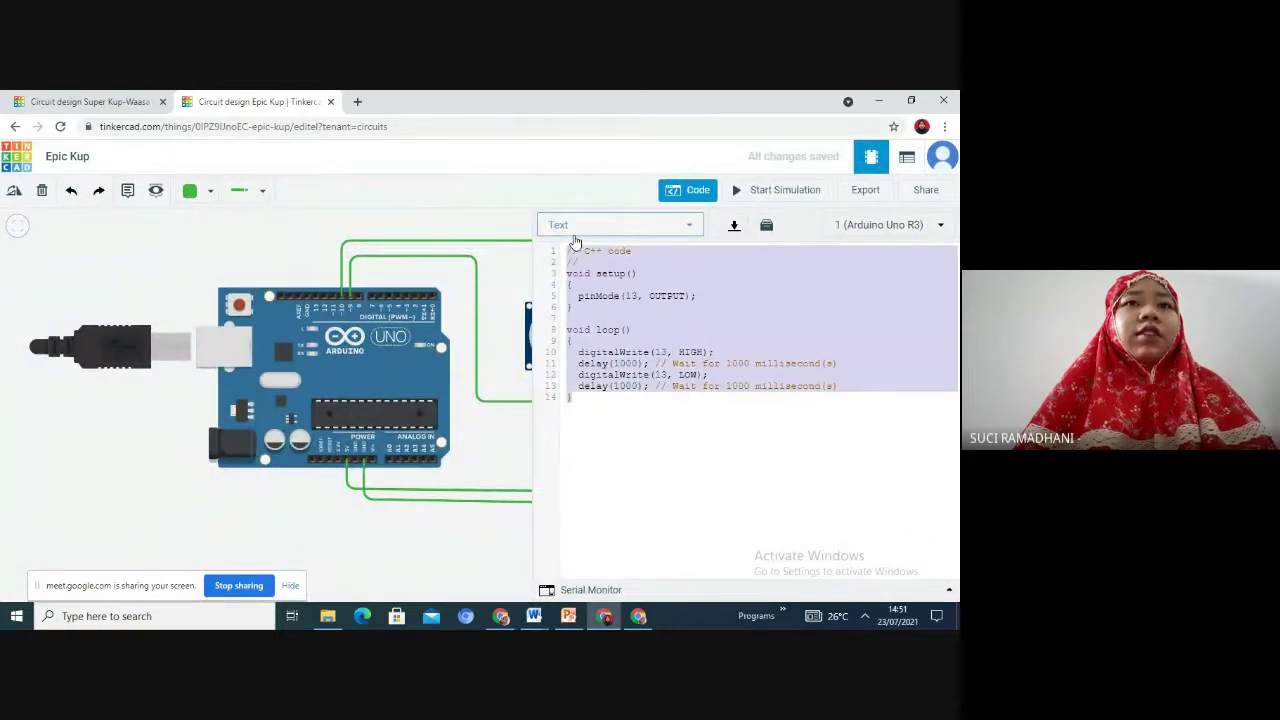
key("Delete")
left_click(63, 97)
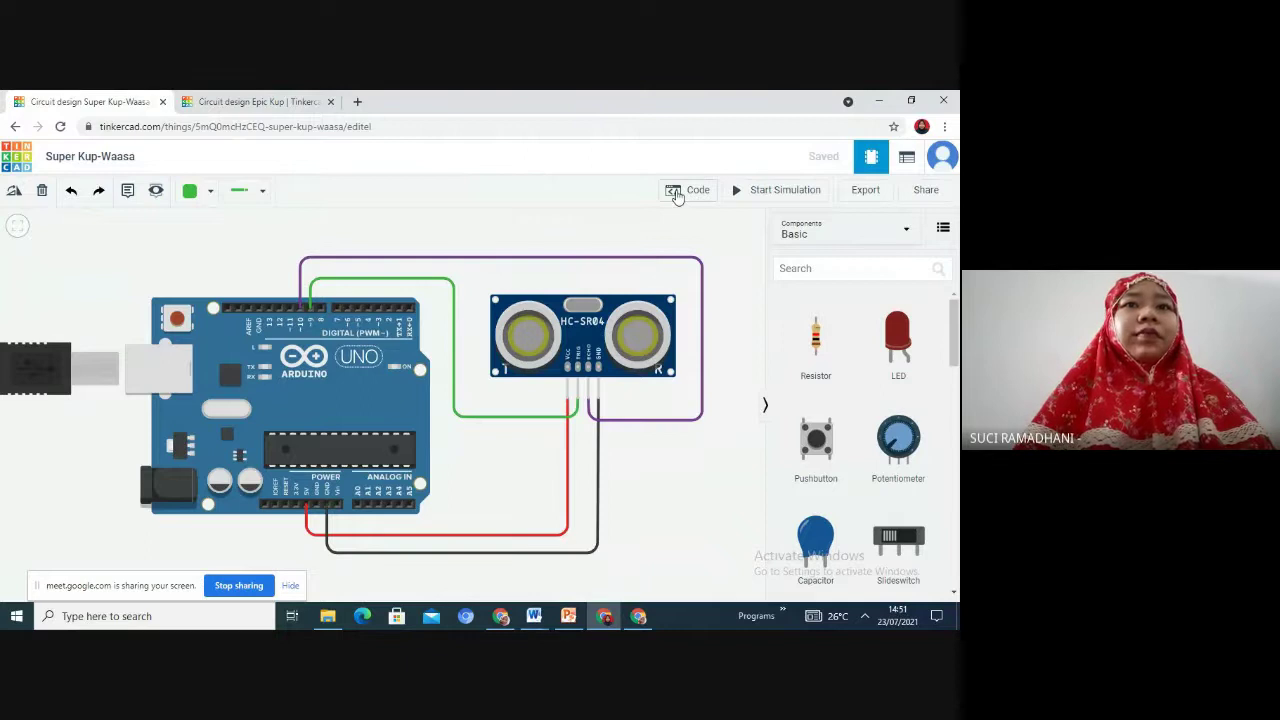
left_click(677, 192)
key("ctrl+a")
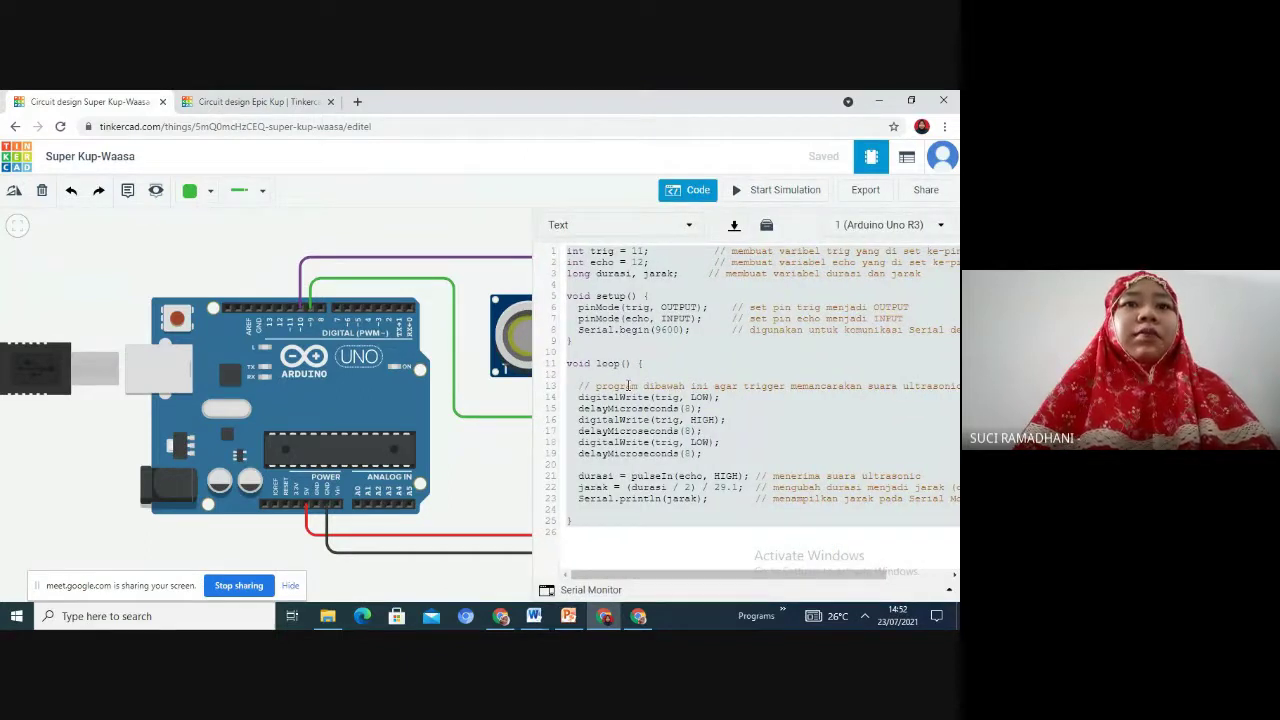
left_click(285, 102)
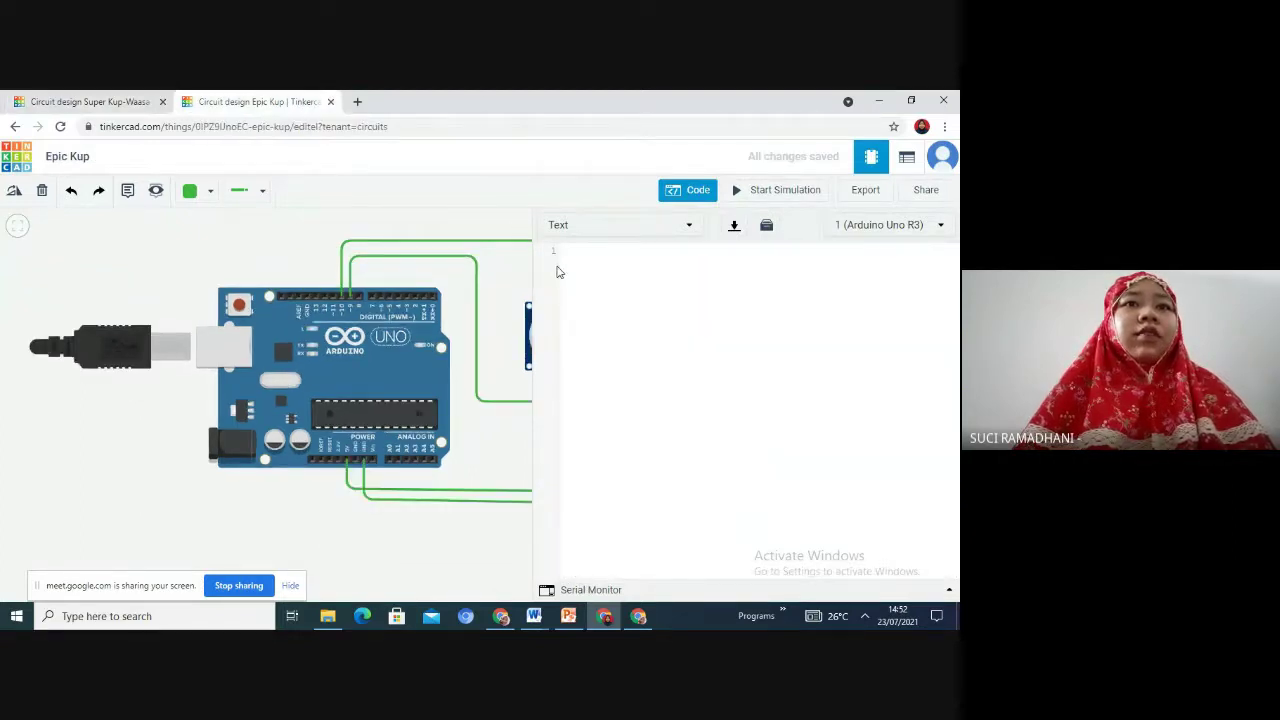
key("ctrl+v")
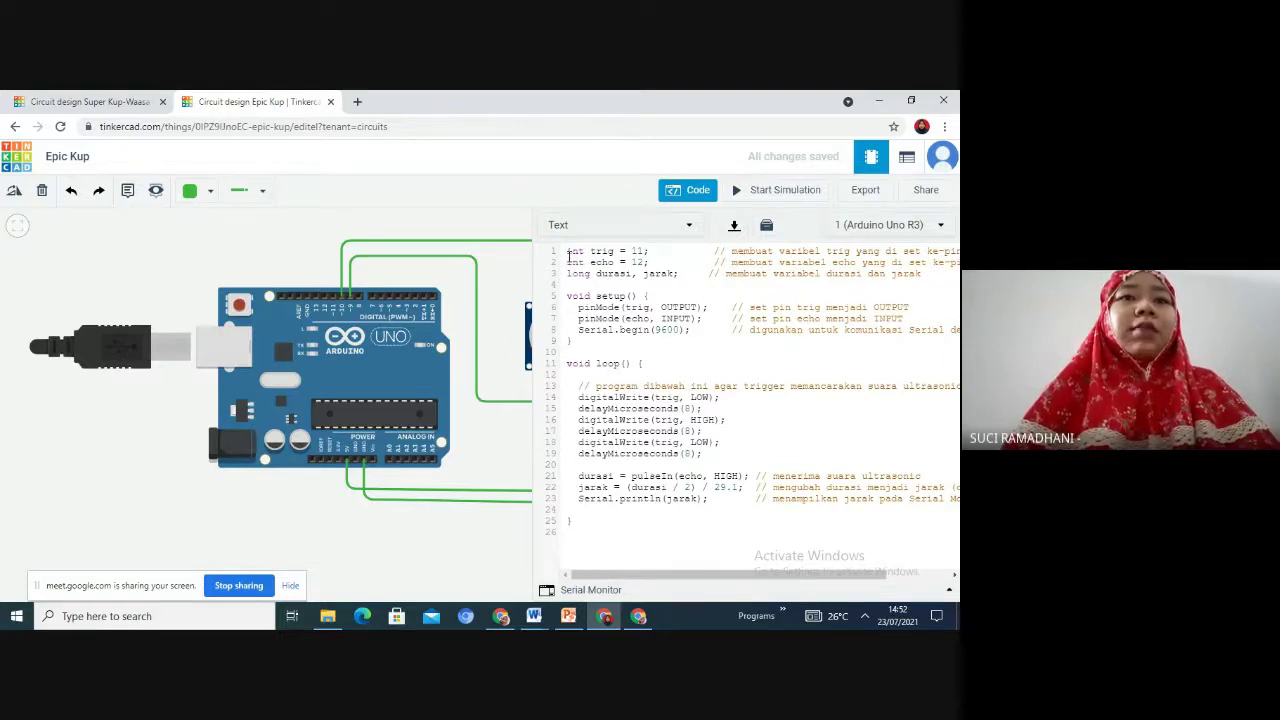
Examine the trig, echo, durasi and jarak variable declarations and their comments at the start of the sketch.
left_click_drag(567, 253, 645, 258)
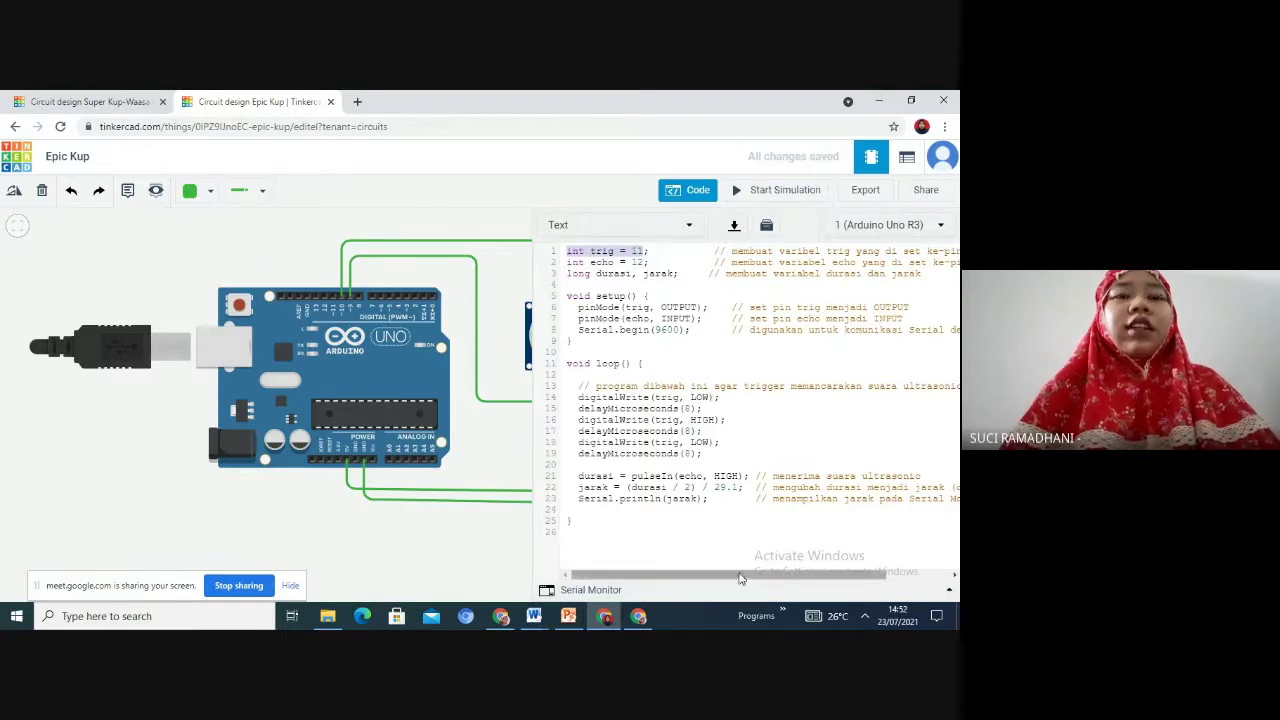
left_click_drag(743, 577, 778, 577)
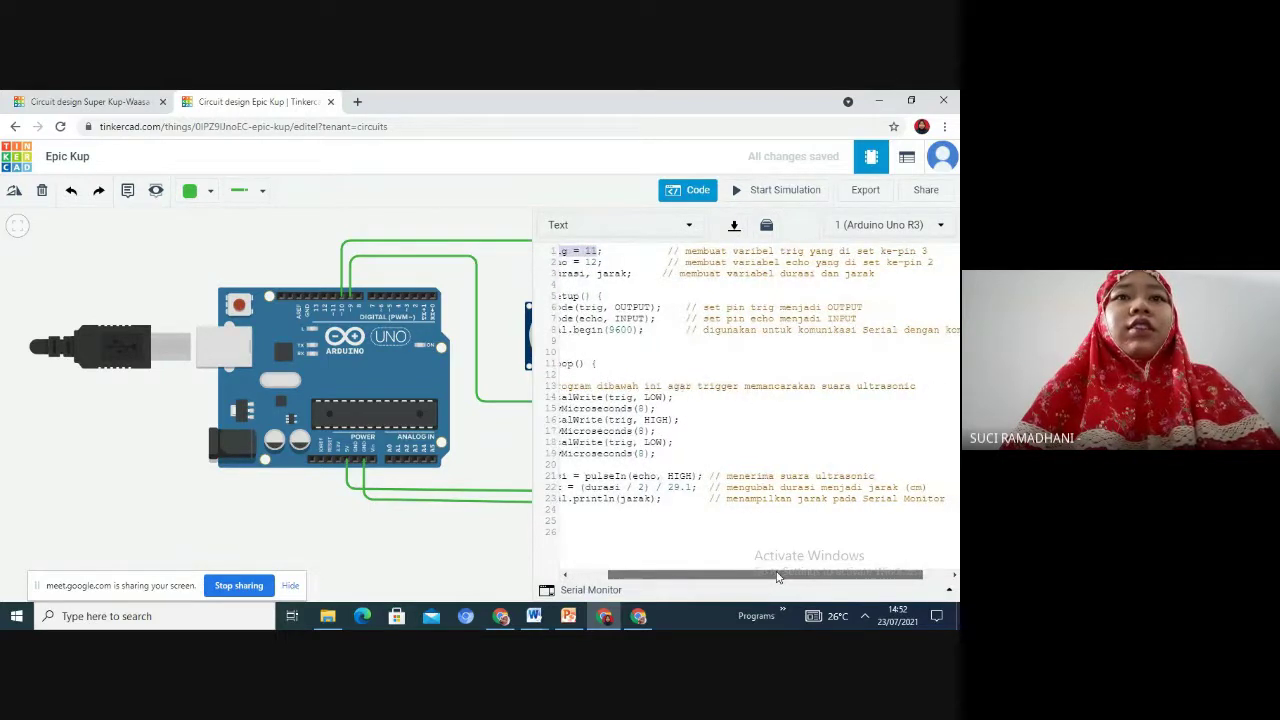
left_click_drag(778, 577, 739, 577)
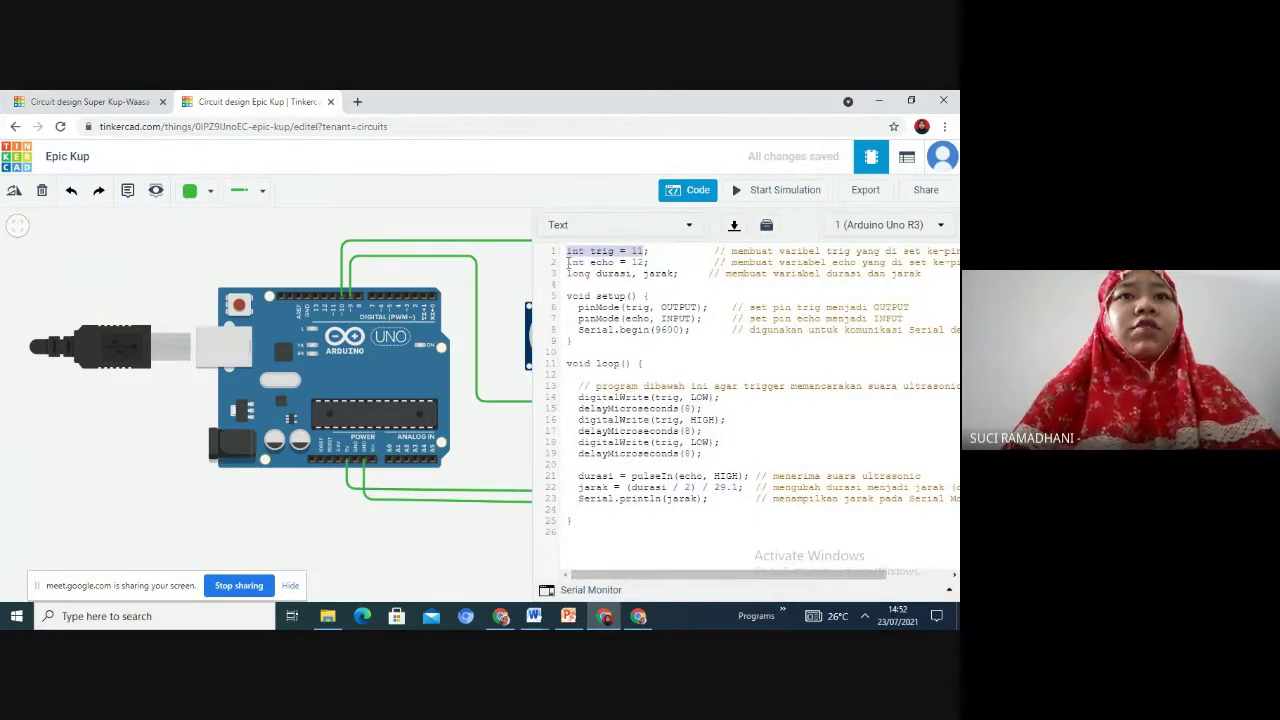
left_click_drag(567, 263, 650, 263)
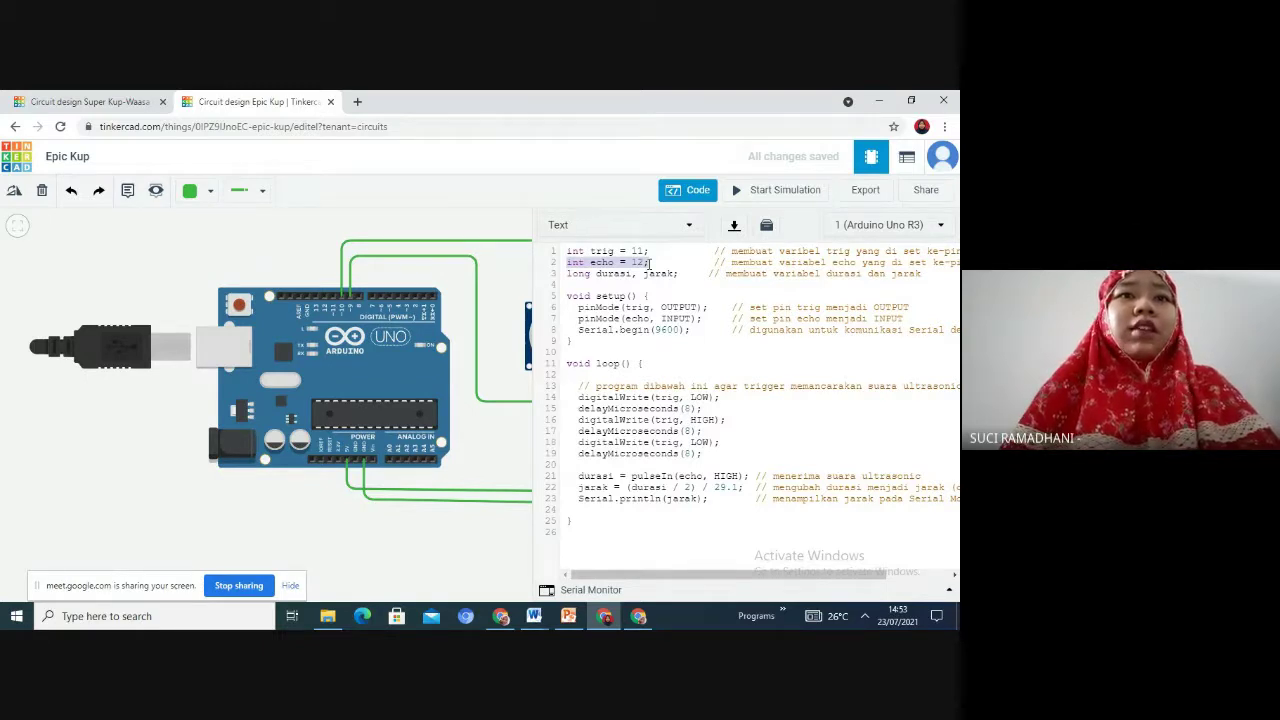
left_click(577, 279)
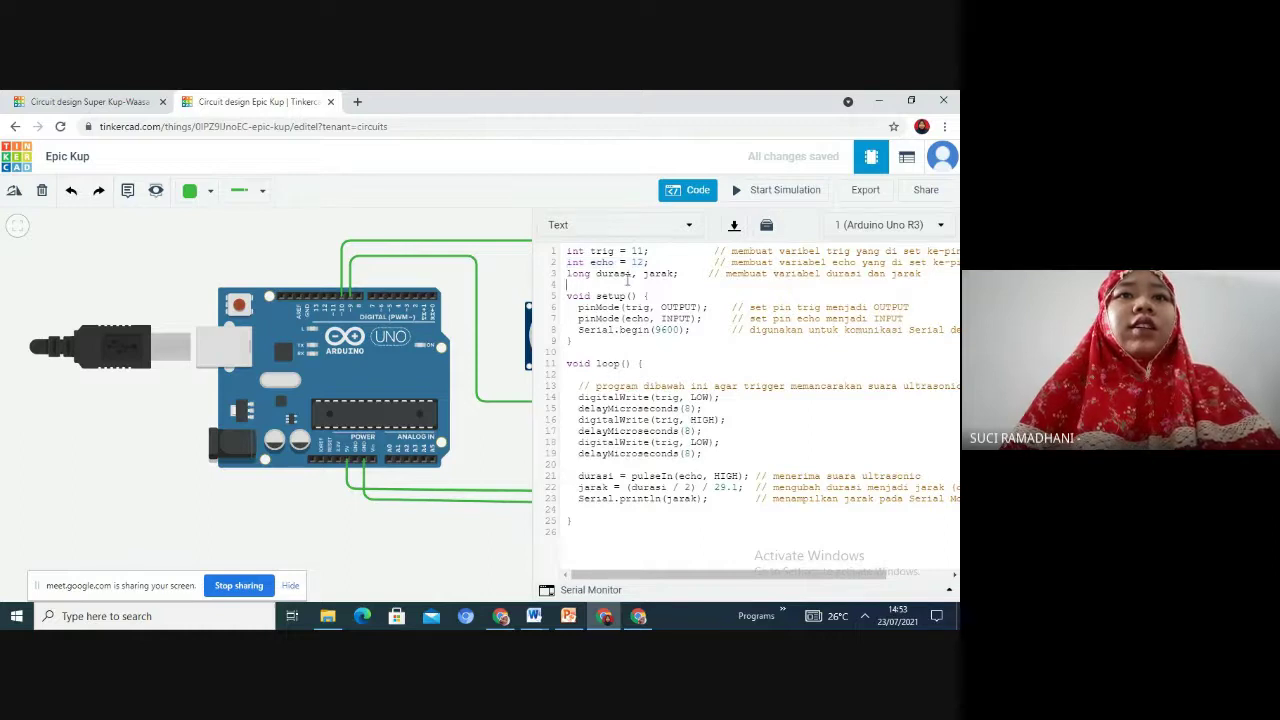
double_click(574, 274)
left_click_drag(616, 279, 685, 273)
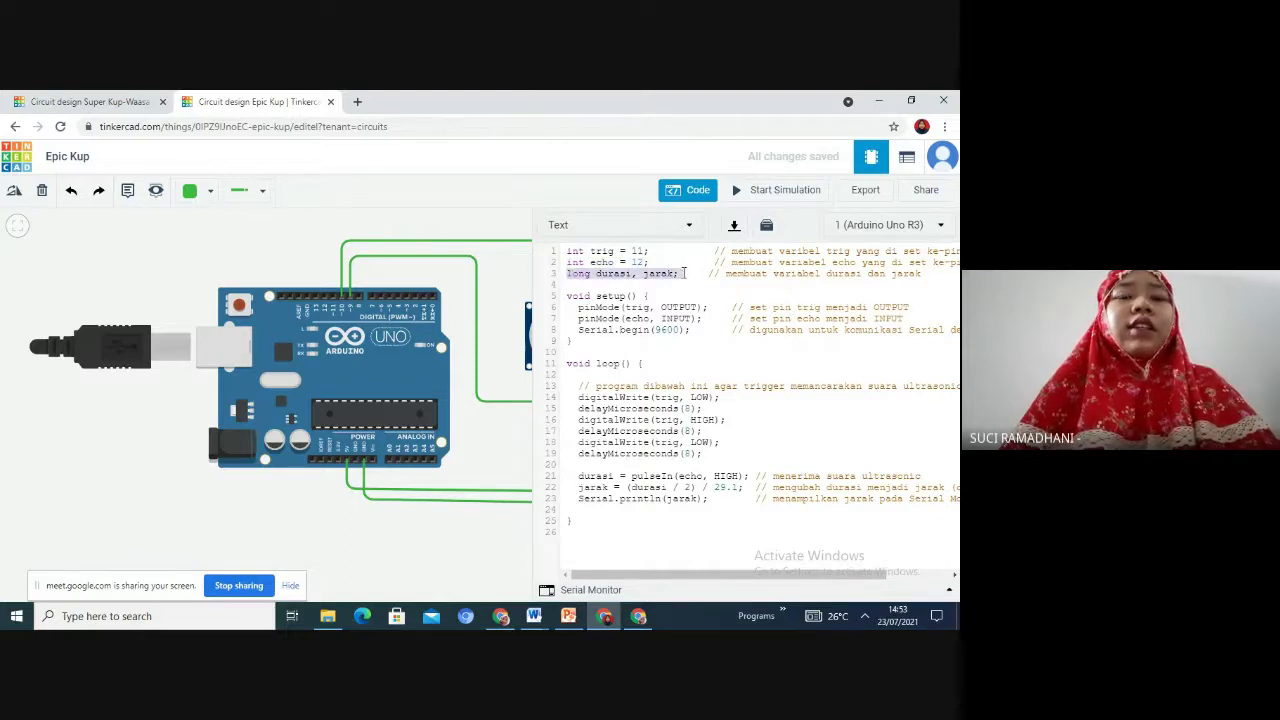
Examine the setup function line by line, covering the trig and echo pin modes and the serial communication start.
left_click(565, 297)
left_click_drag(565, 297, 651, 296)
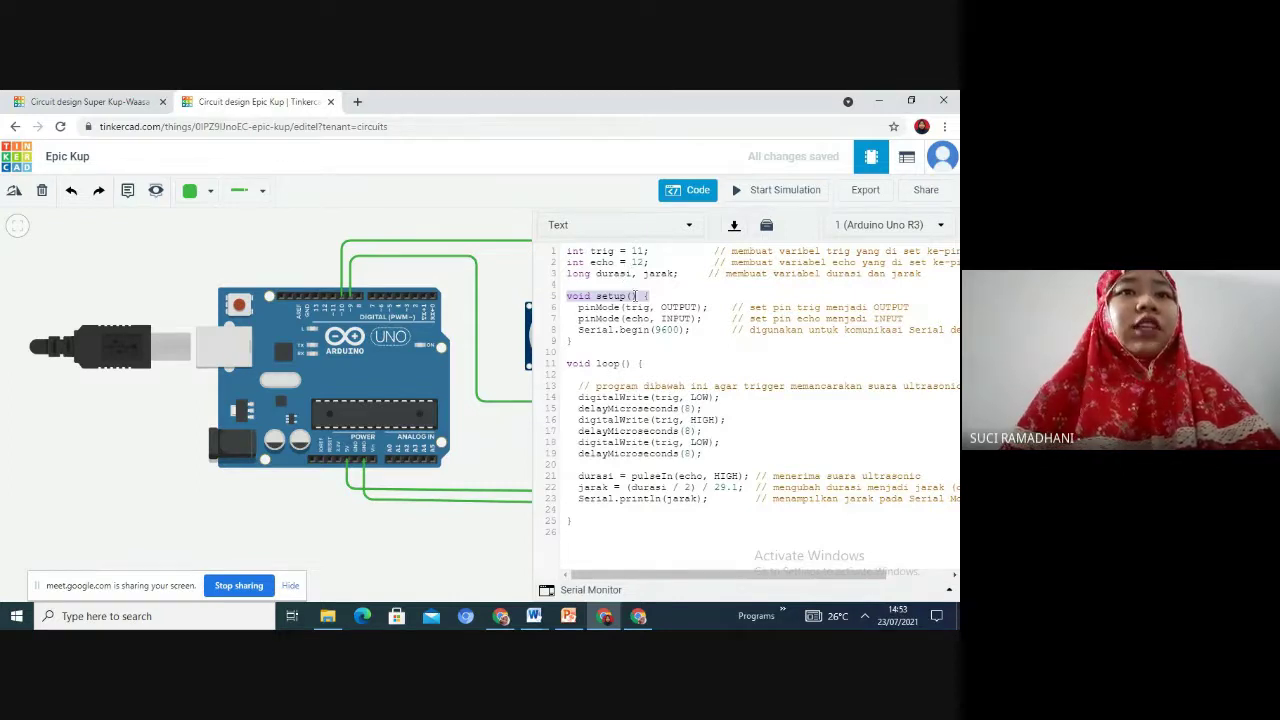
left_click(577, 307)
left_click_drag(577, 307, 706, 305)
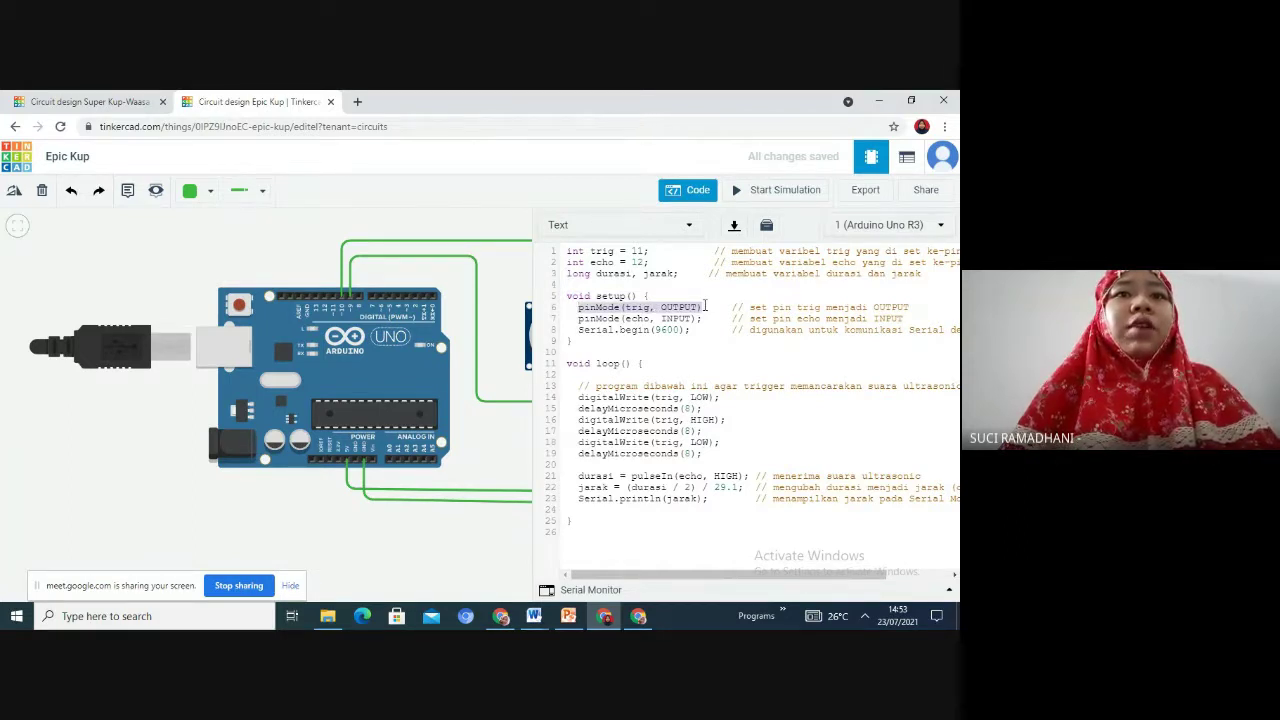
left_click_drag(568, 318, 699, 319)
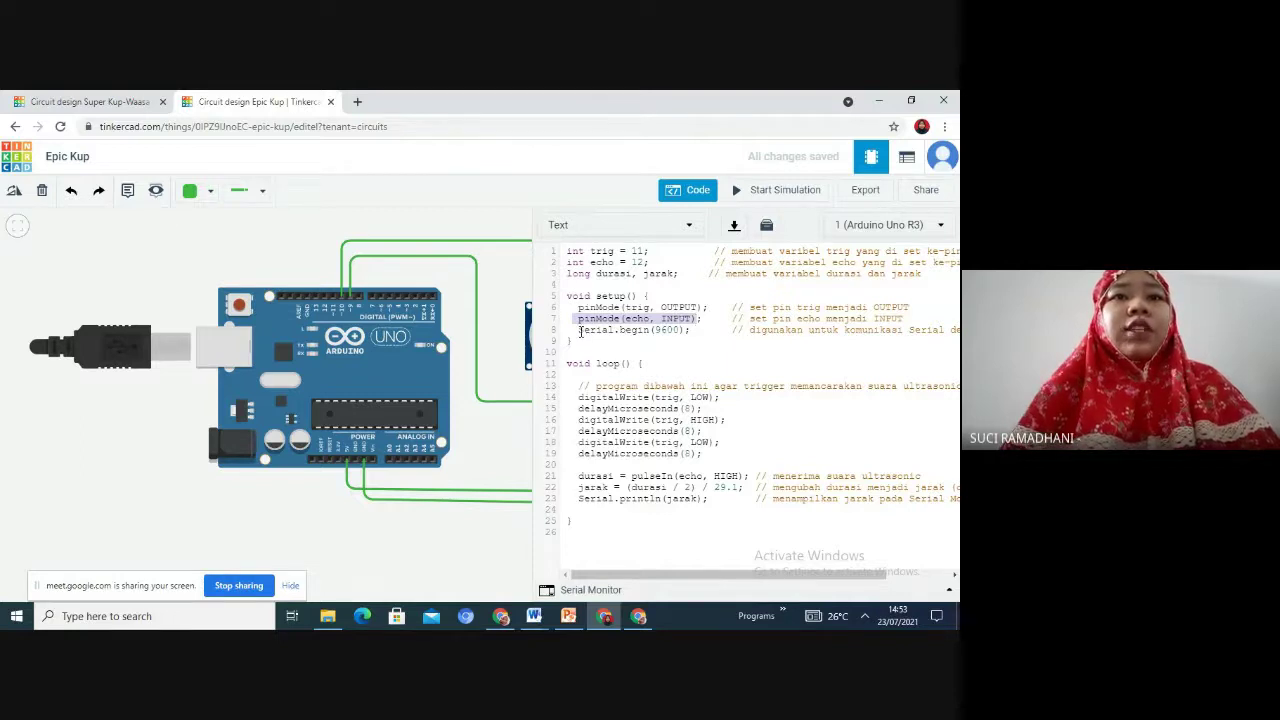
left_click_drag(578, 330, 697, 330)
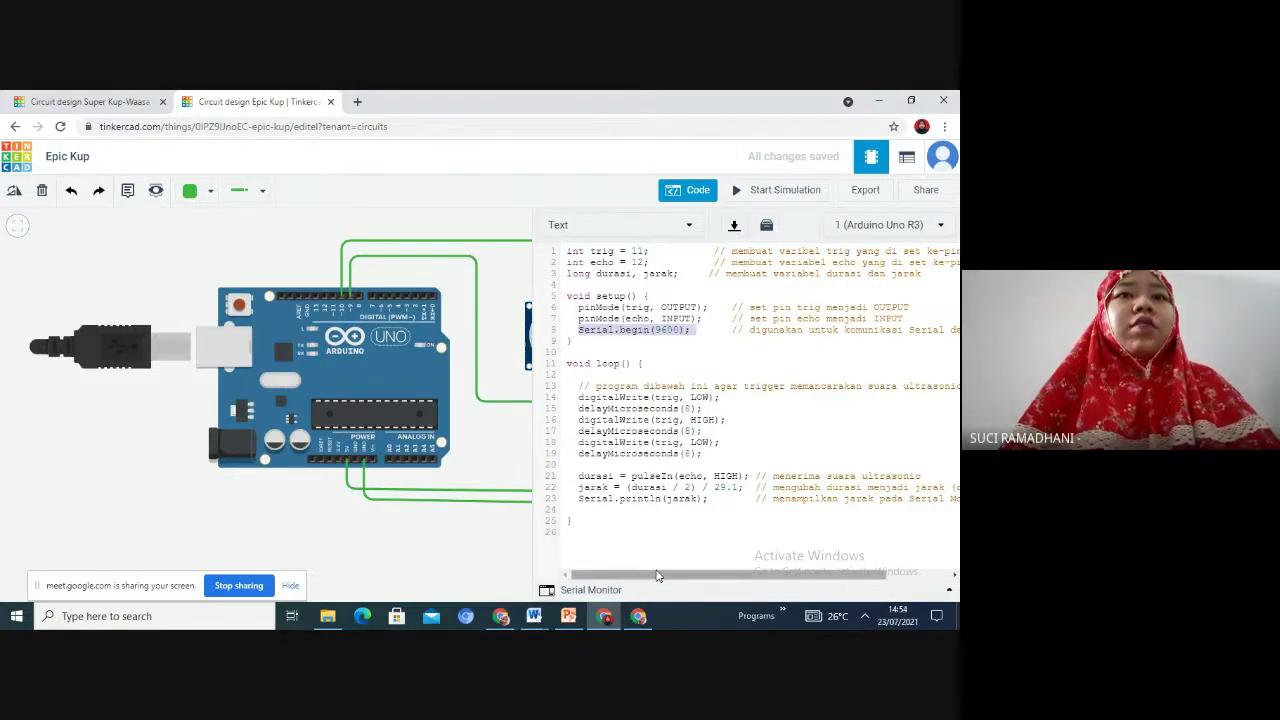
left_click_drag(659, 574, 556, 579)
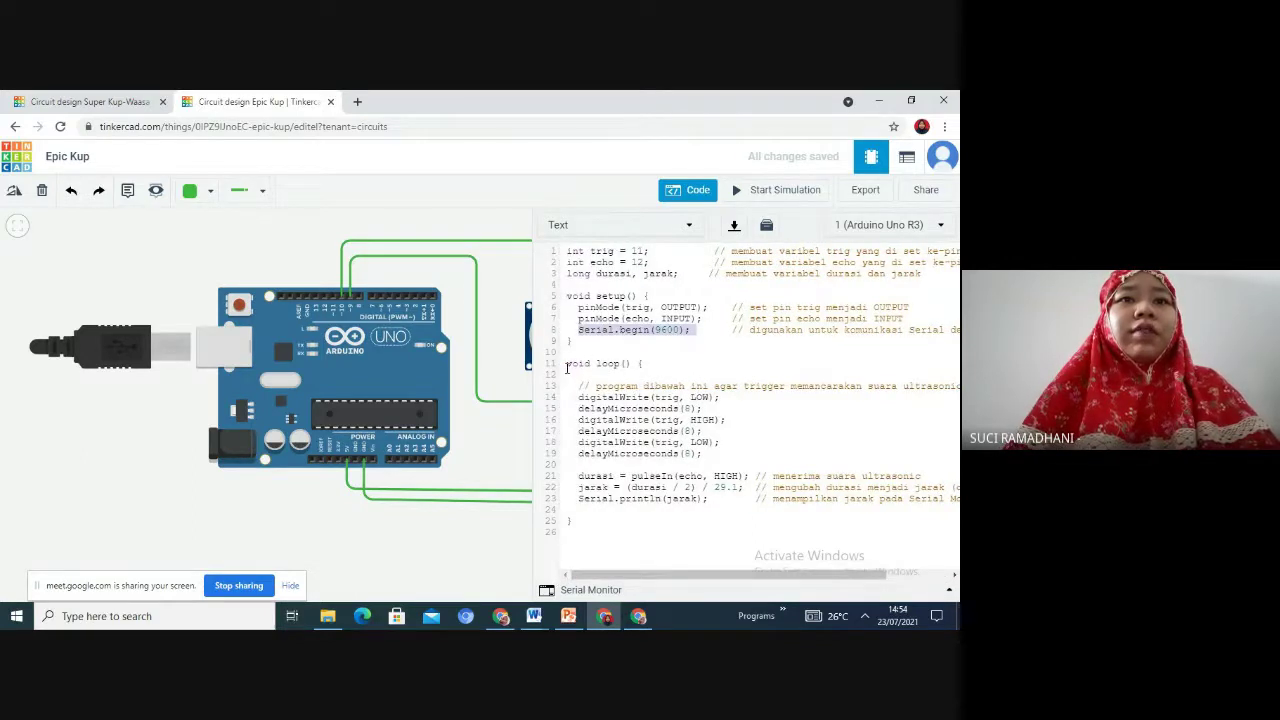
Examine the start of the loop function, covering the trigger's digitalWrite pulses and their microsecond delays.
left_click(645, 370)
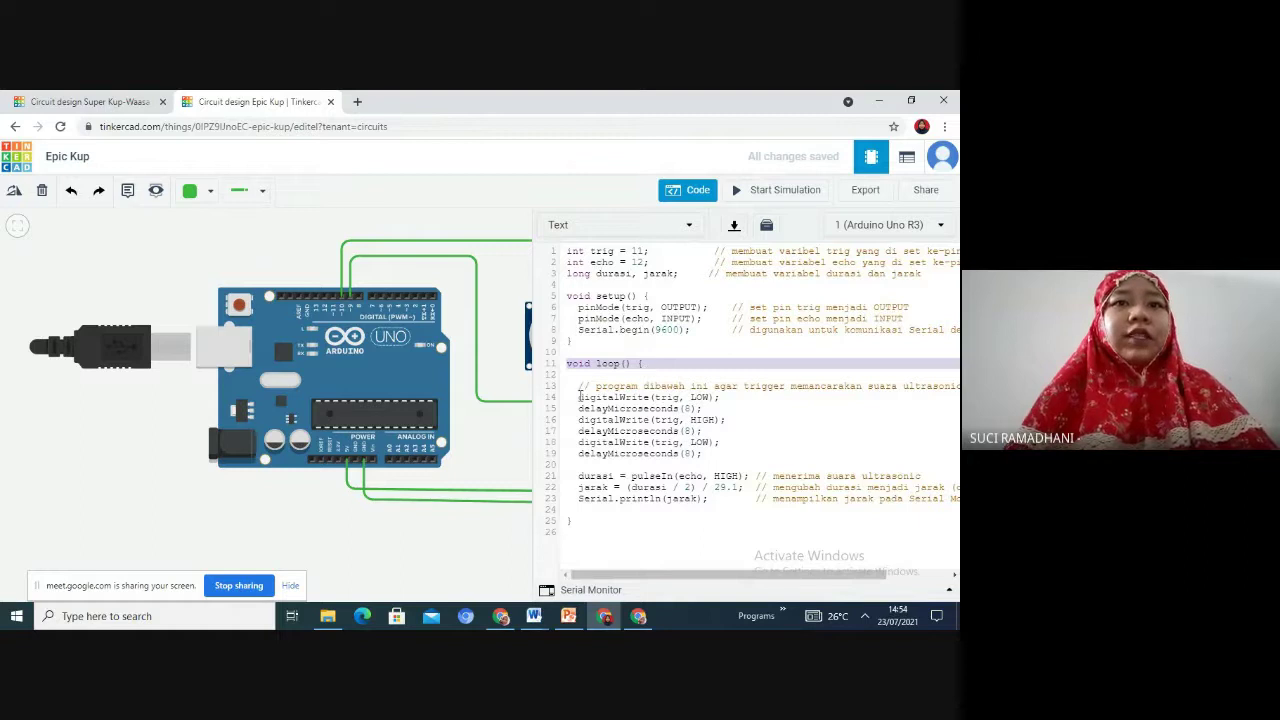
left_click_drag(580, 397, 730, 395)
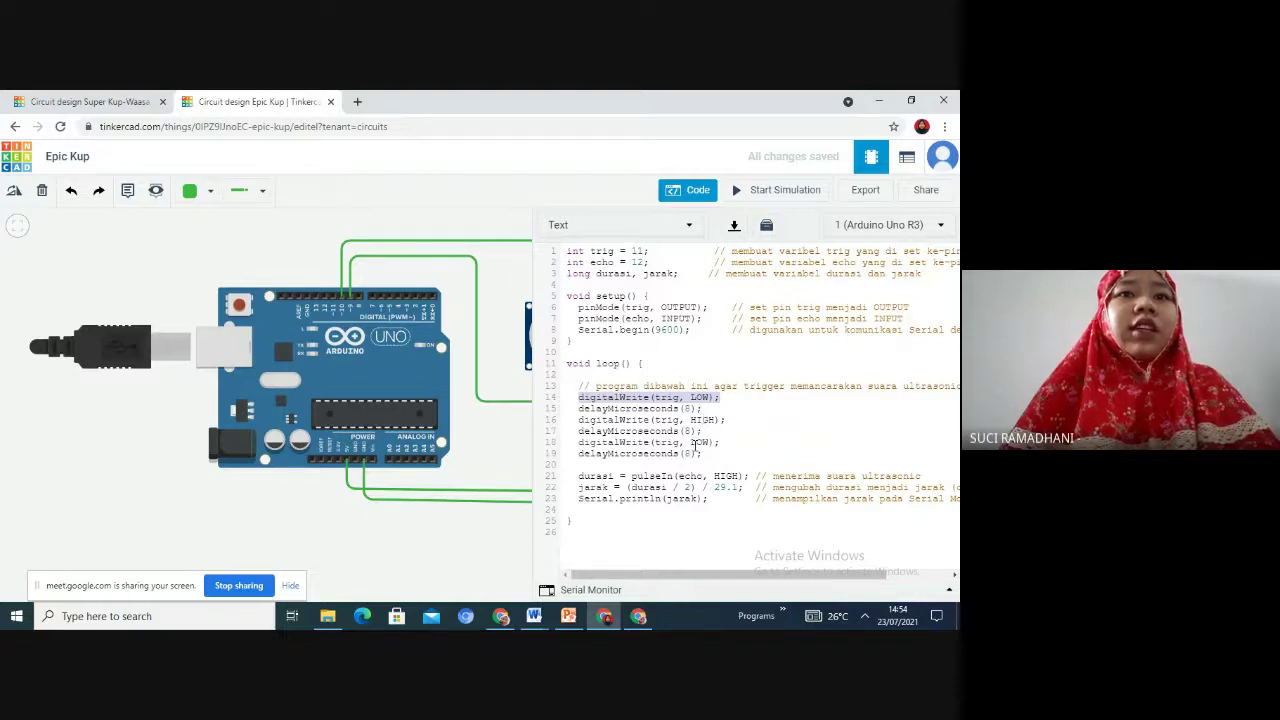
left_click(689, 442)
left_click_drag(689, 442, 711, 442)
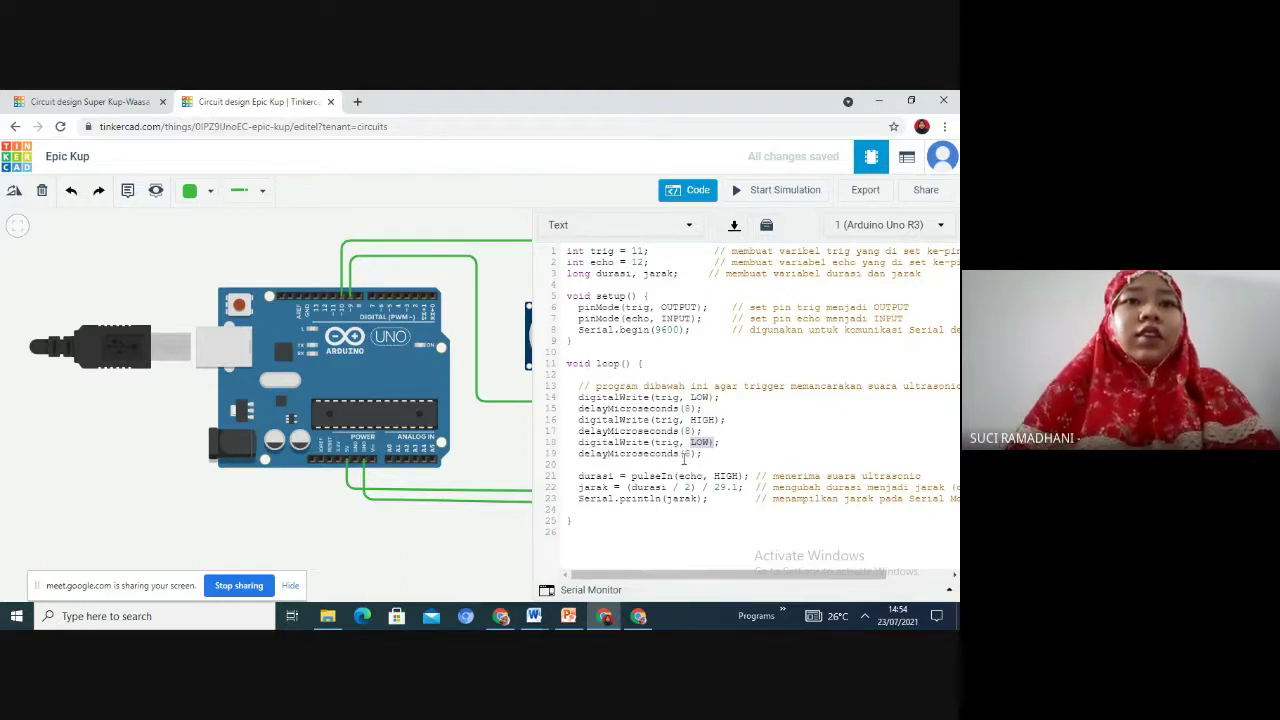
left_click_drag(684, 458, 693, 458)
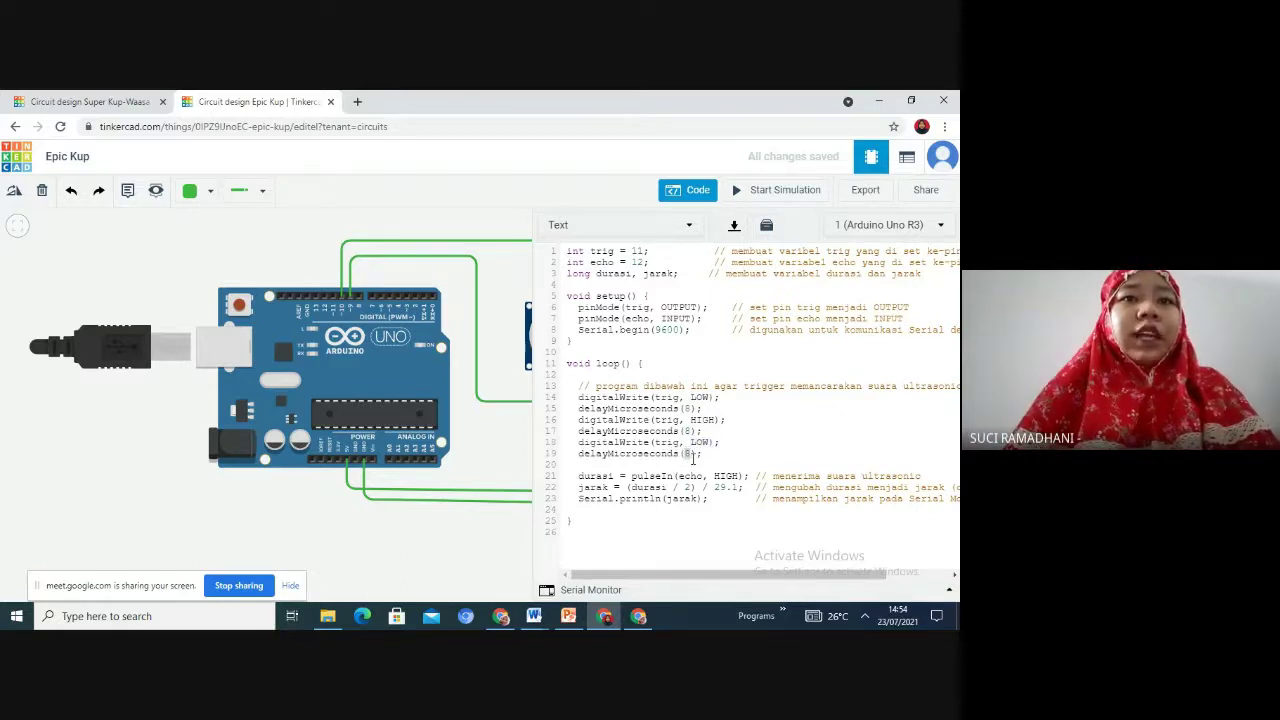
Examine the end of the loop function: the pulseIn duration reading, the jarak distance formula and the serial output.
left_click_drag(578, 477, 674, 478)
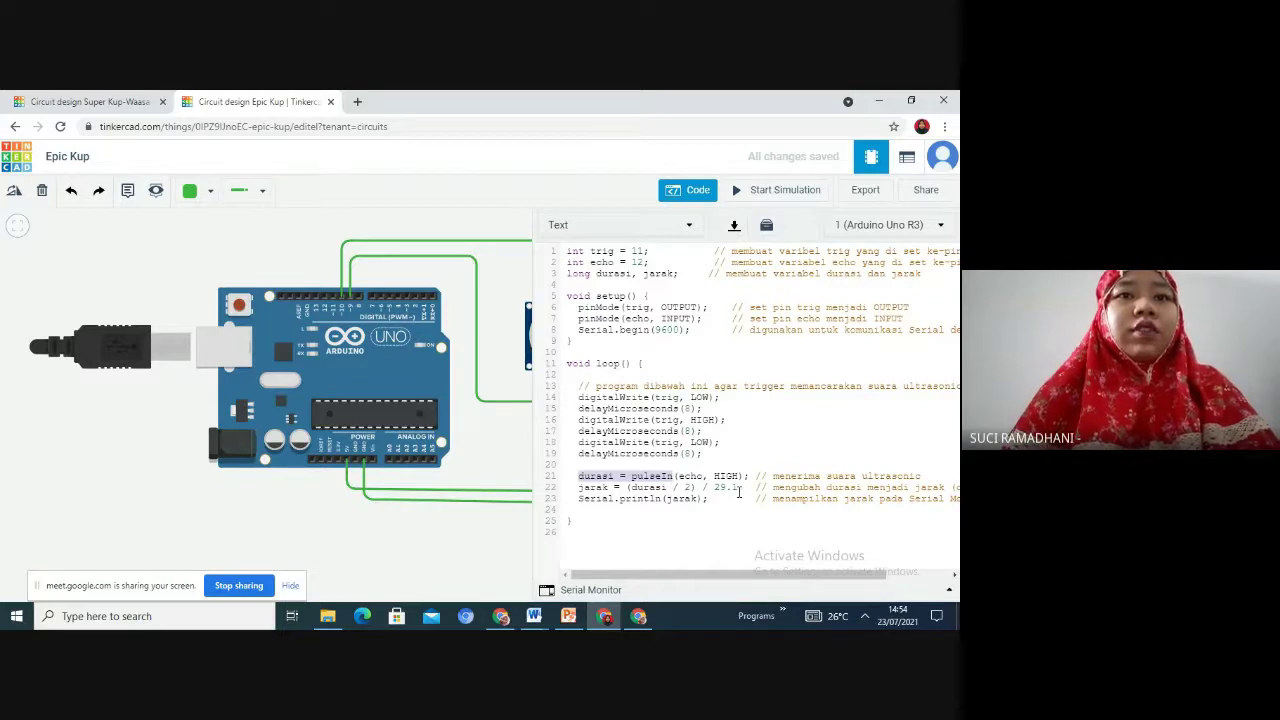
double_click(690, 478)
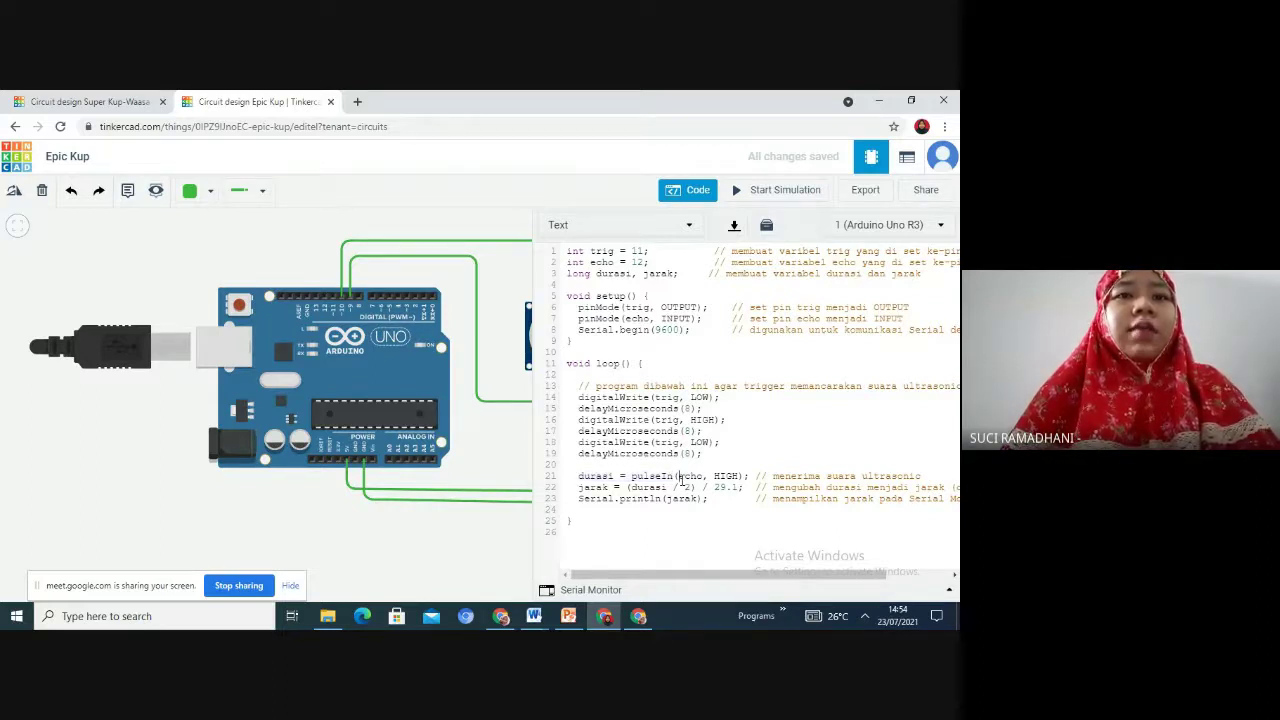
left_click_drag(691, 482, 705, 481)
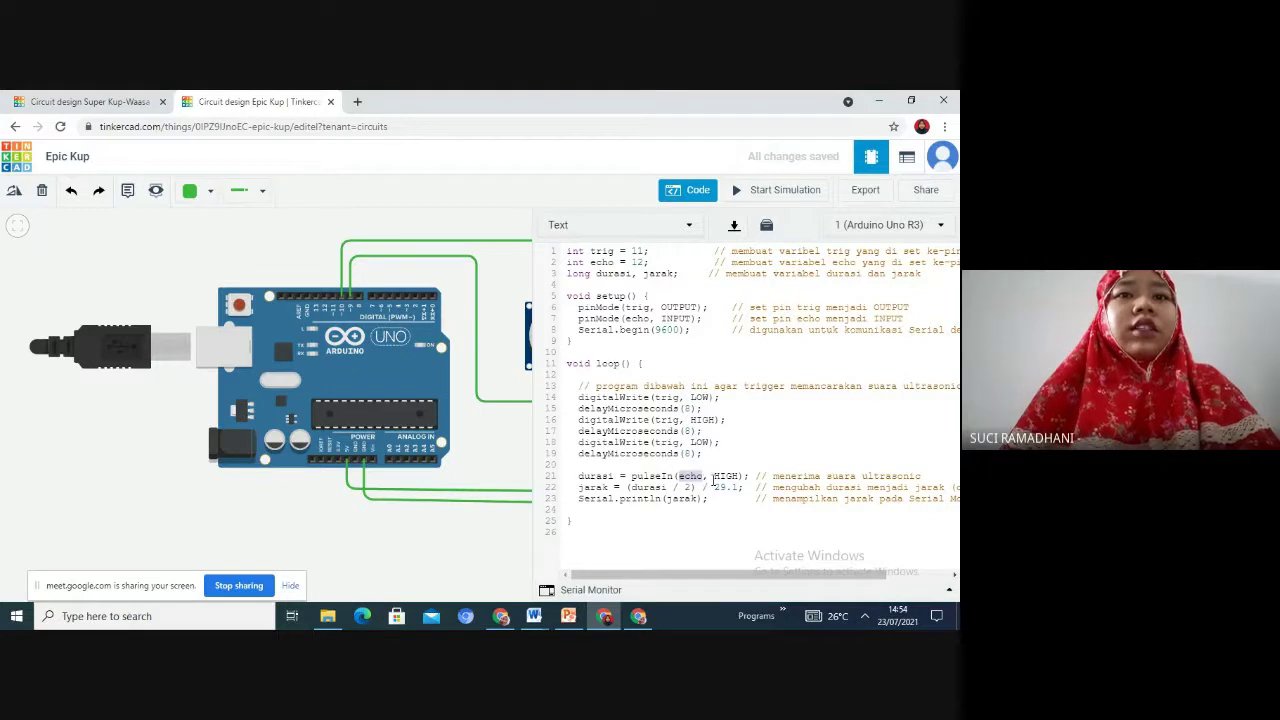
left_click(715, 478)
double_click(715, 478)
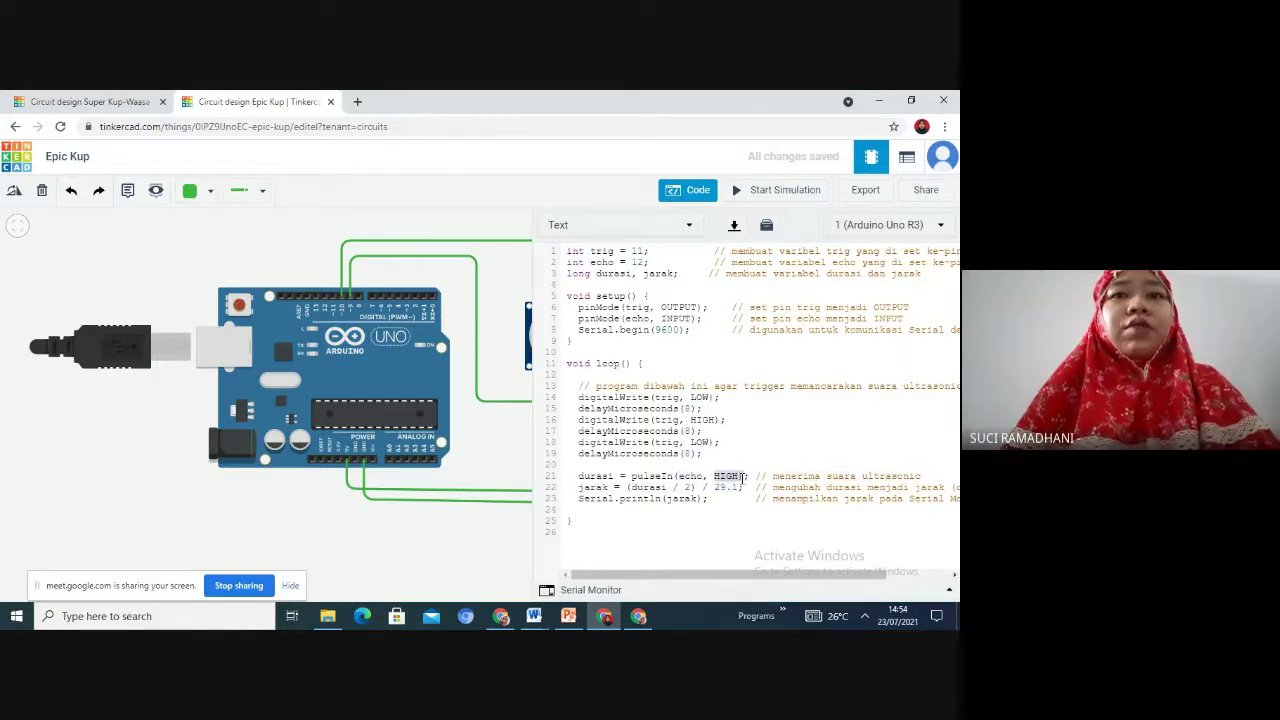
left_click(577, 492)
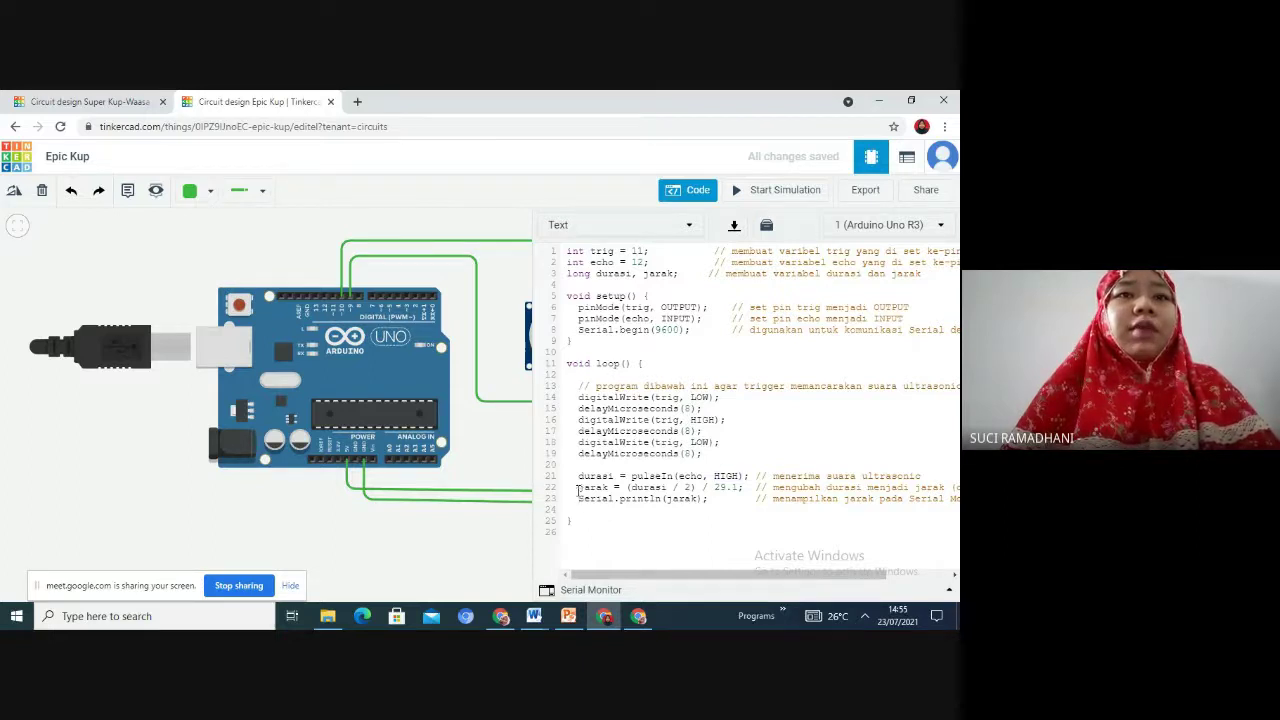
left_click_drag(577, 487, 610, 490)
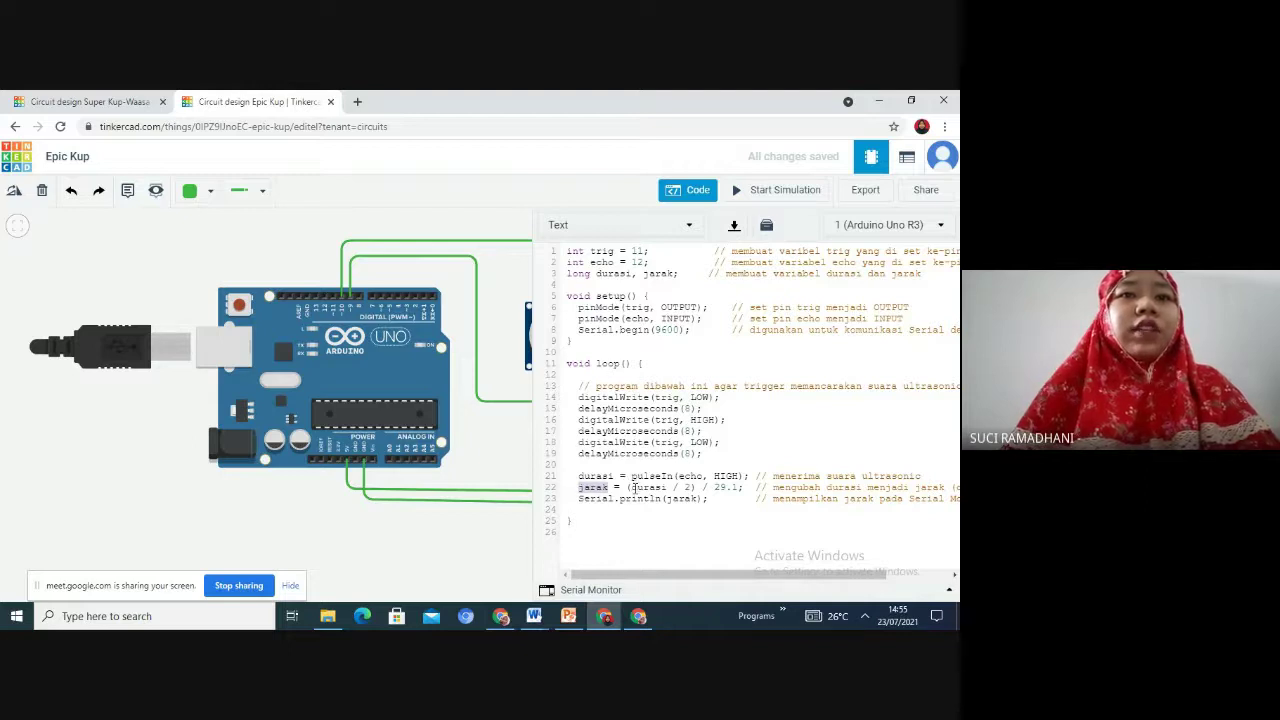
left_click(633, 488)
left_click_drag(633, 488, 669, 489)
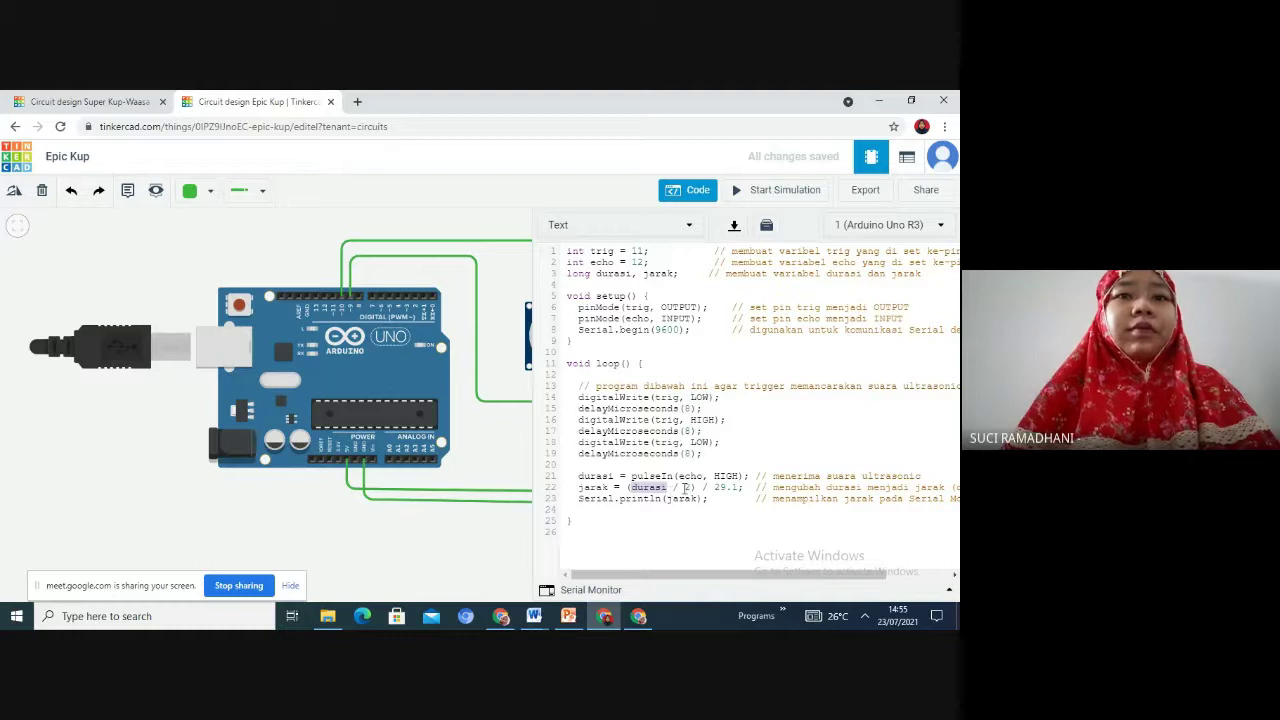
left_click(685, 487)
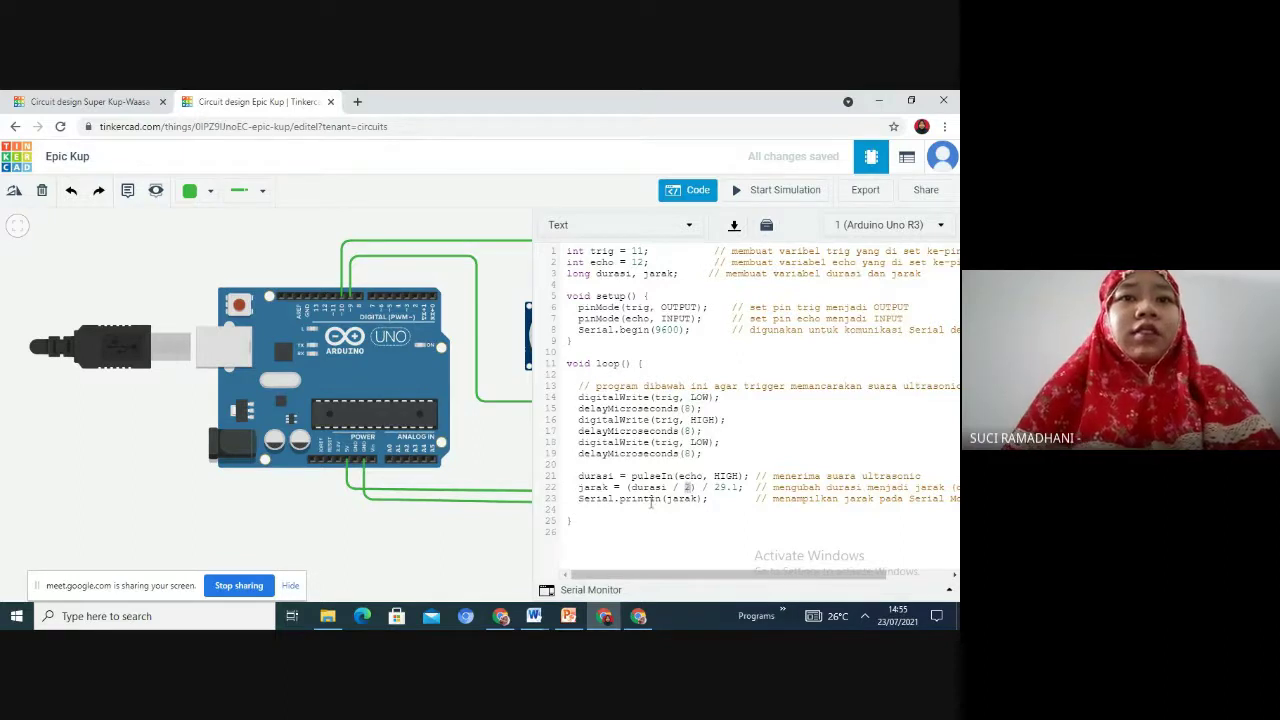
triple_click(579, 500)
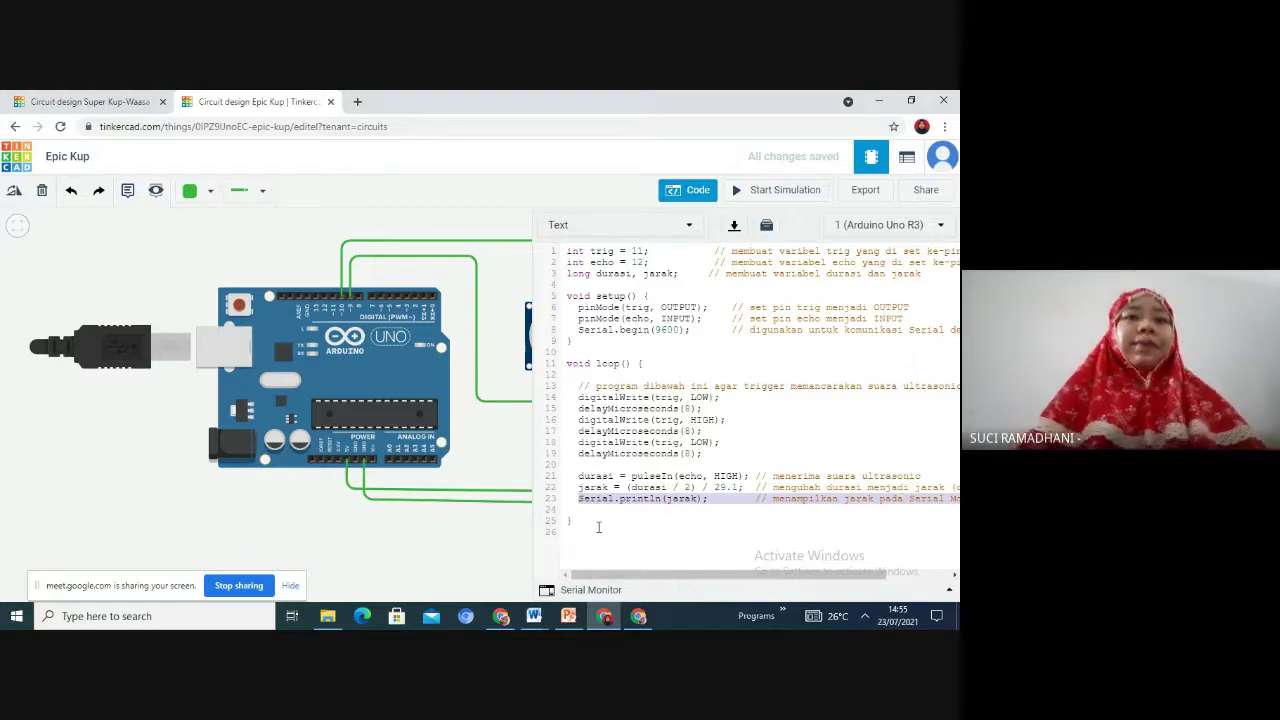
Close the code editor, start the simulation and select the HC-SR04 sensor to show its distance reading.
left_click(697, 191)
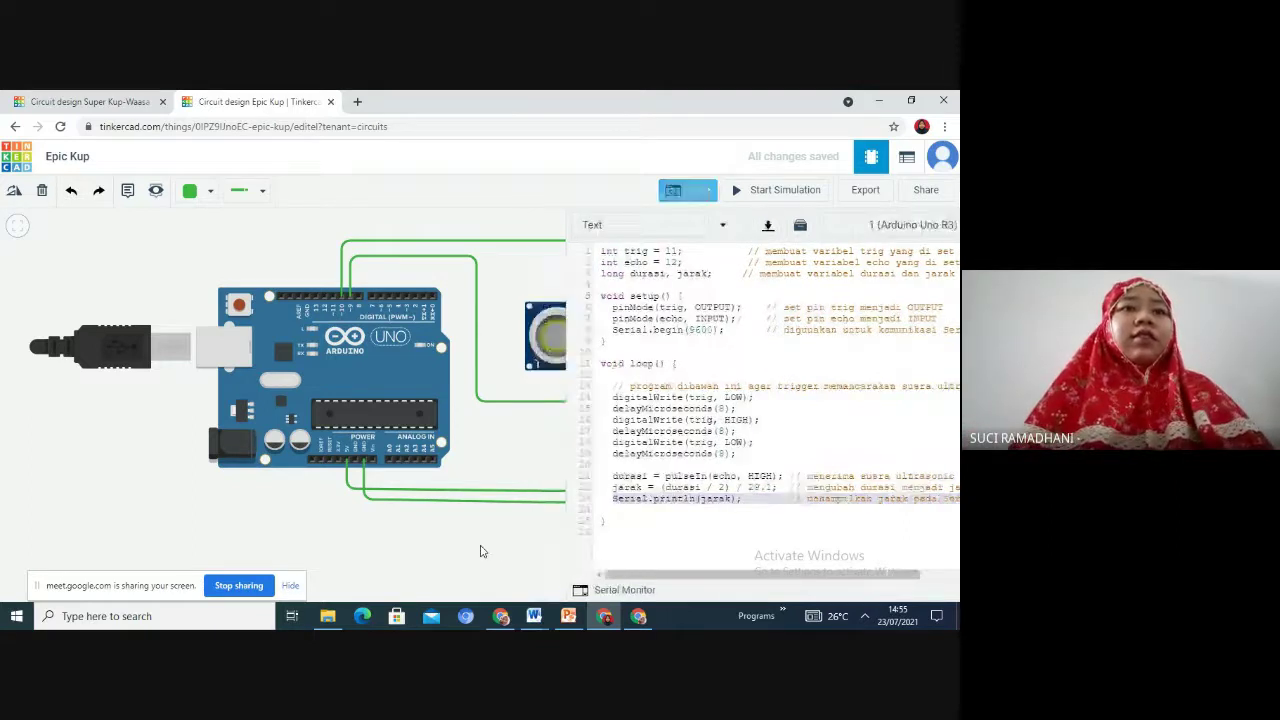
left_click(733, 201)
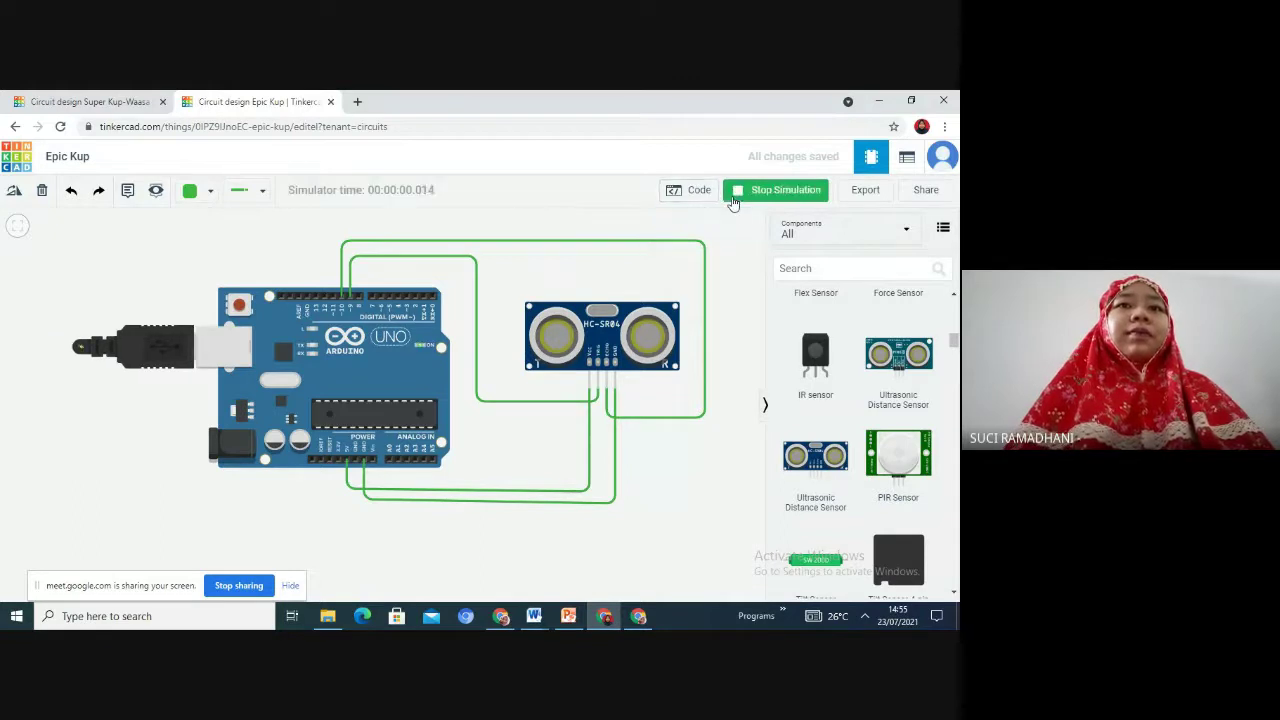
left_click(636, 341)
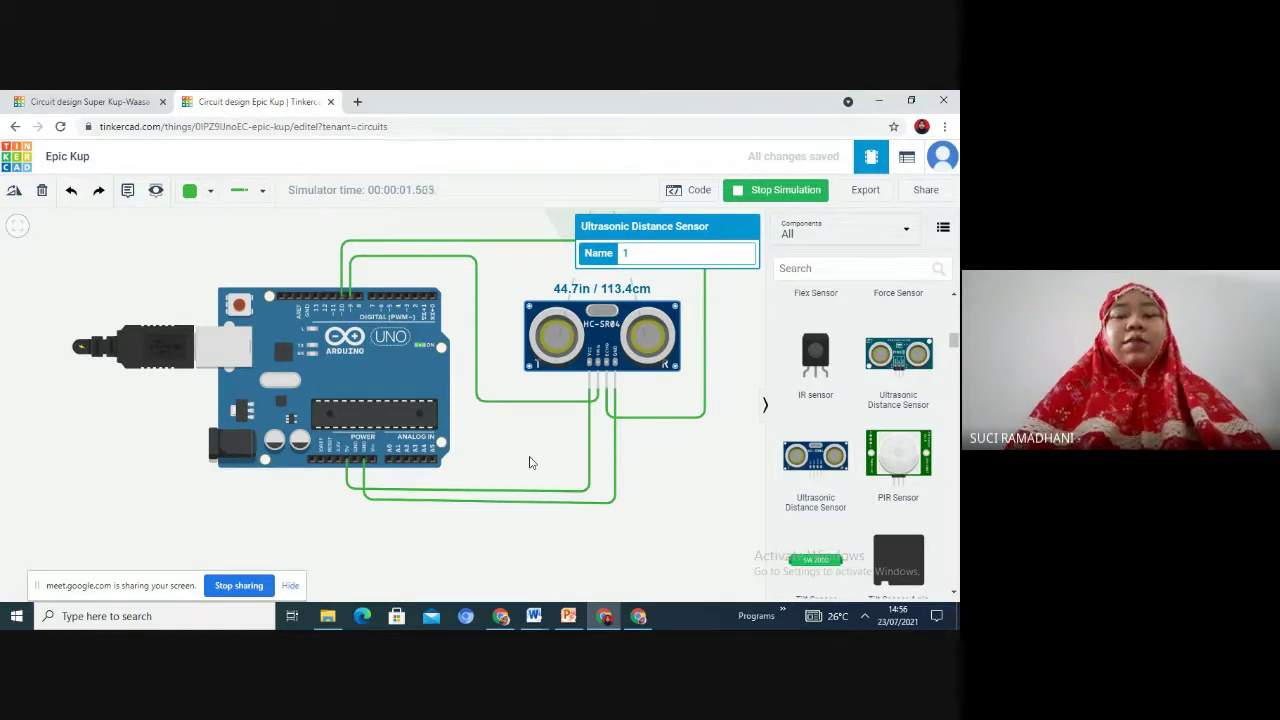
Switch to the Google Meet window and request to stop the meeting recording.
mouse_move(608, 622)
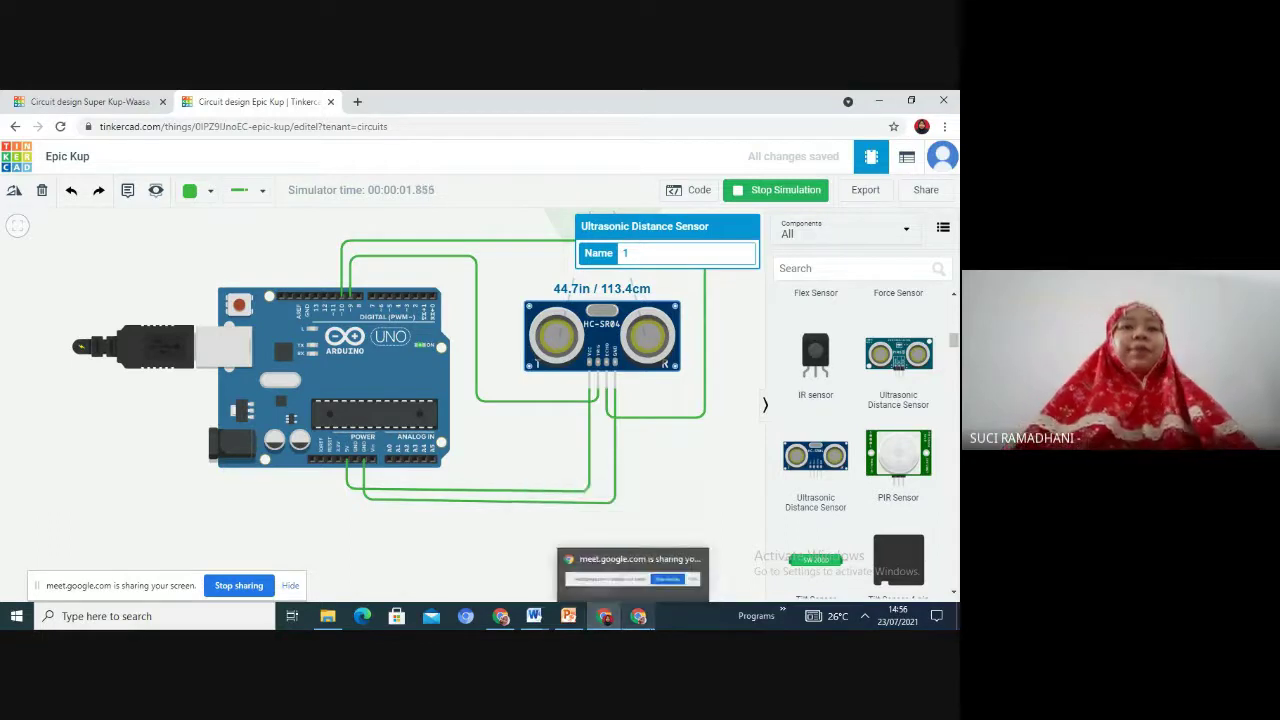
mouse_move(498, 621)
left_click(496, 573)
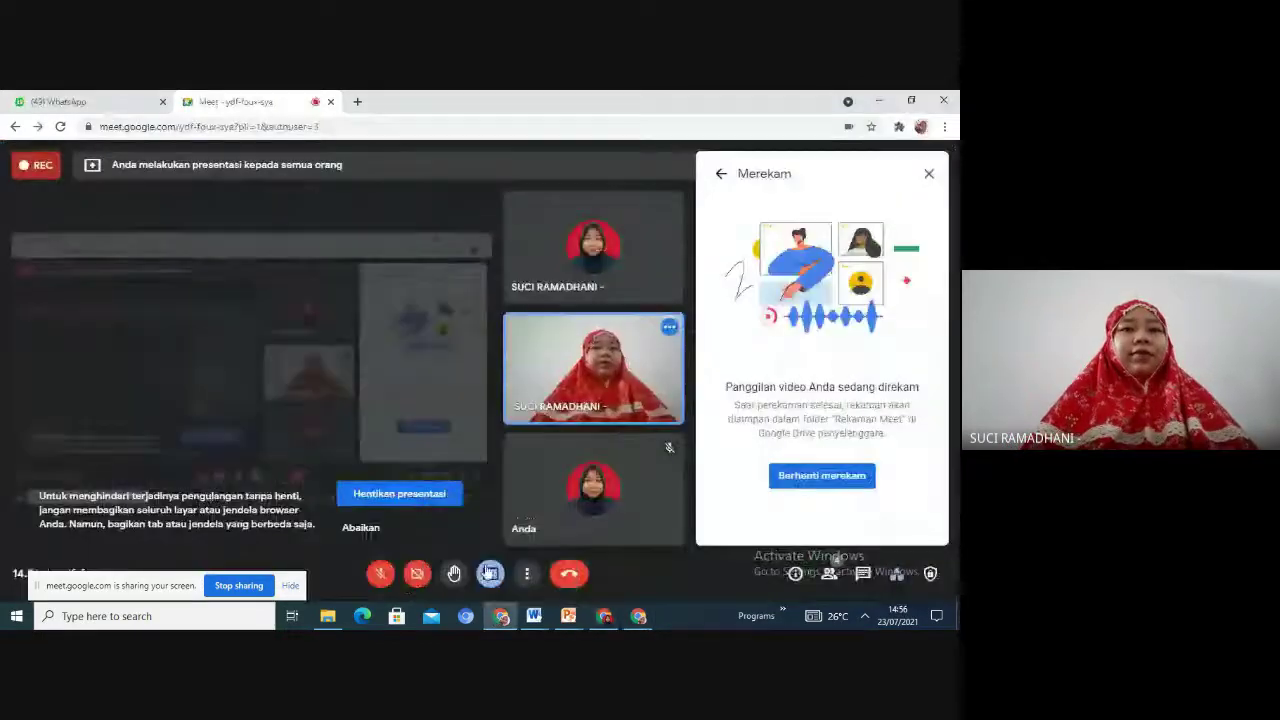
left_click(815, 478)
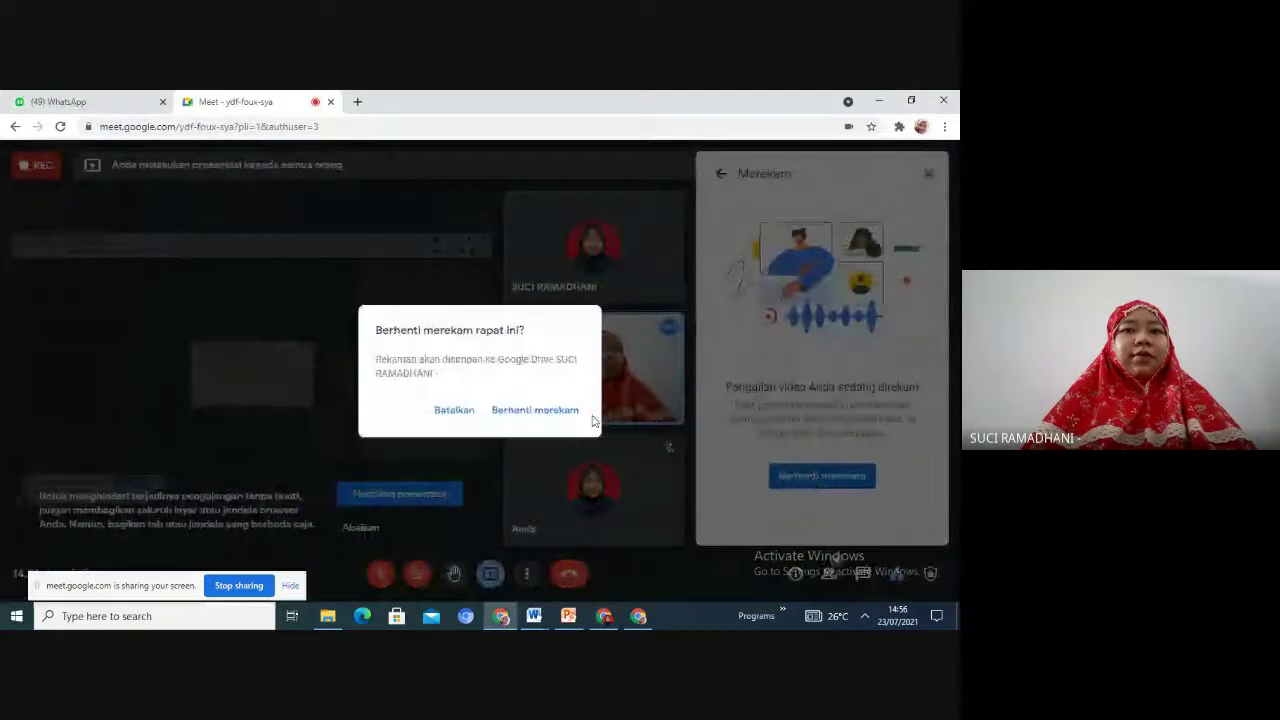